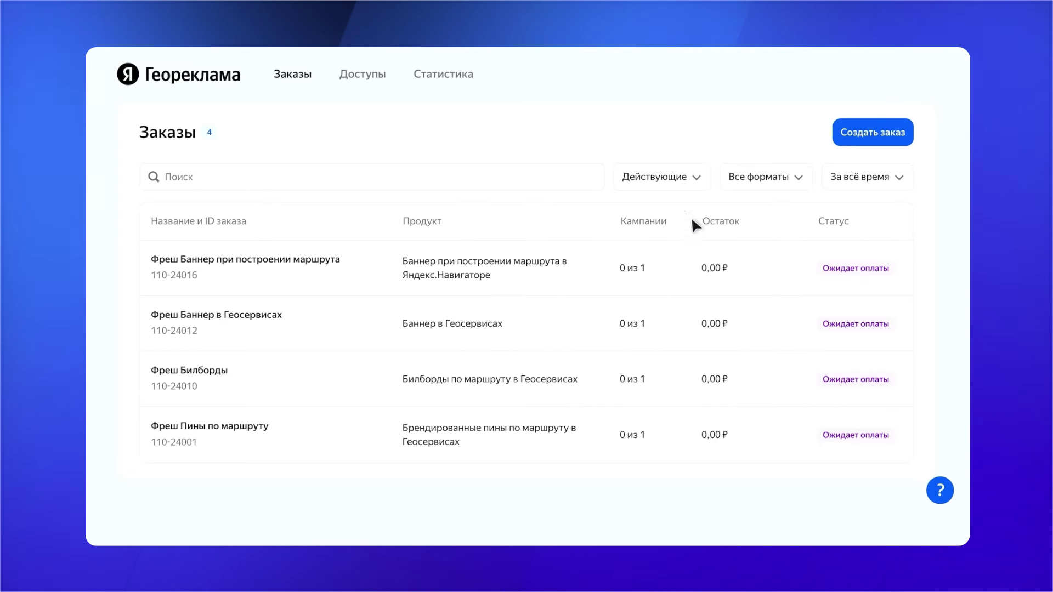
# Create an order named "Фреш Баннер в Метро" with the product "Баннер в Яндекс.Метро".
pyautogui.click(874, 137)
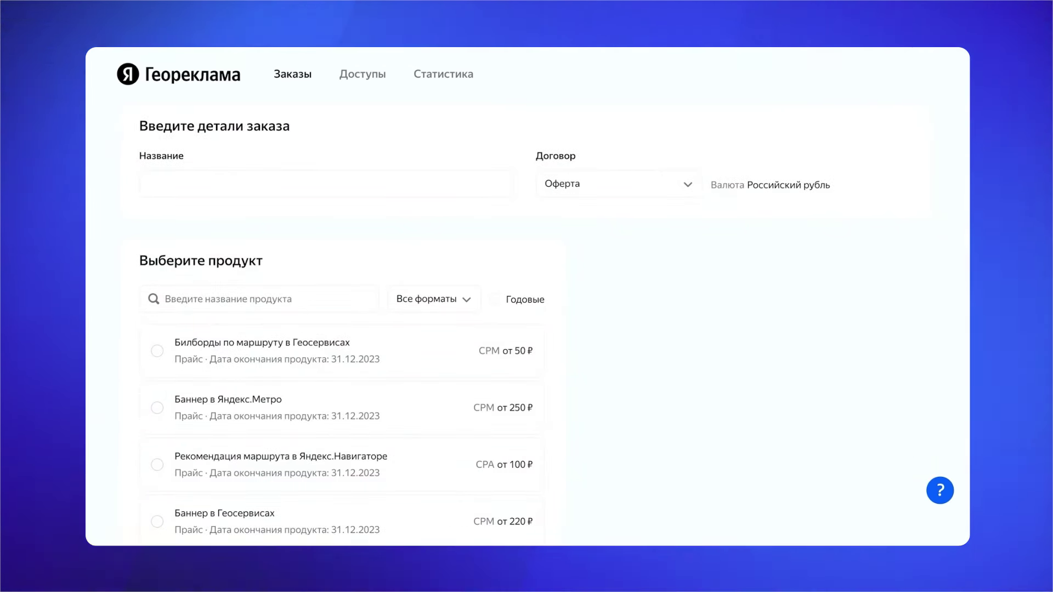
pyautogui.click(217, 186)
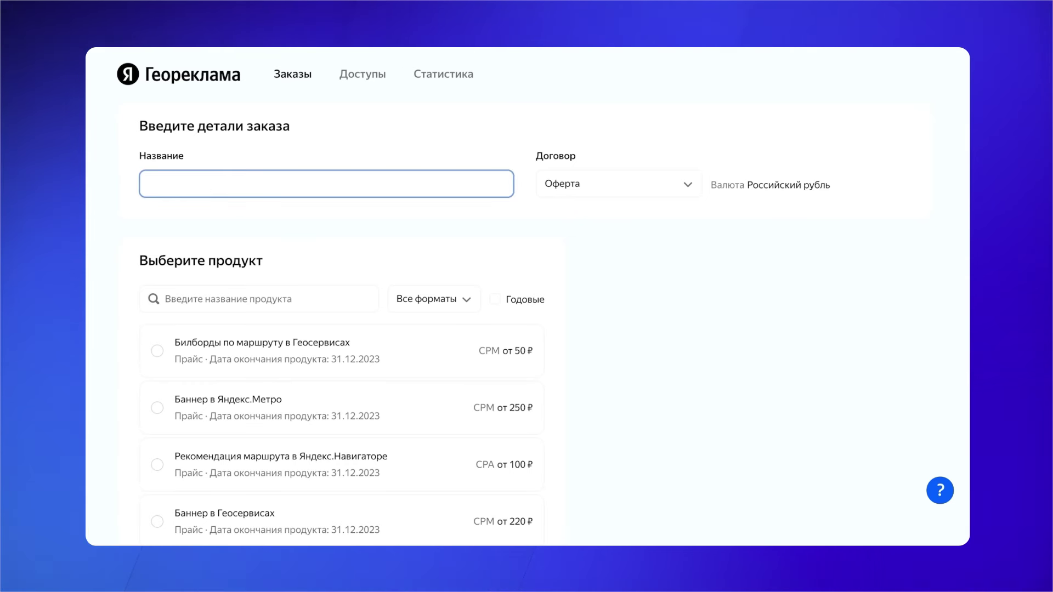
pyautogui.write('Фреш Бан')
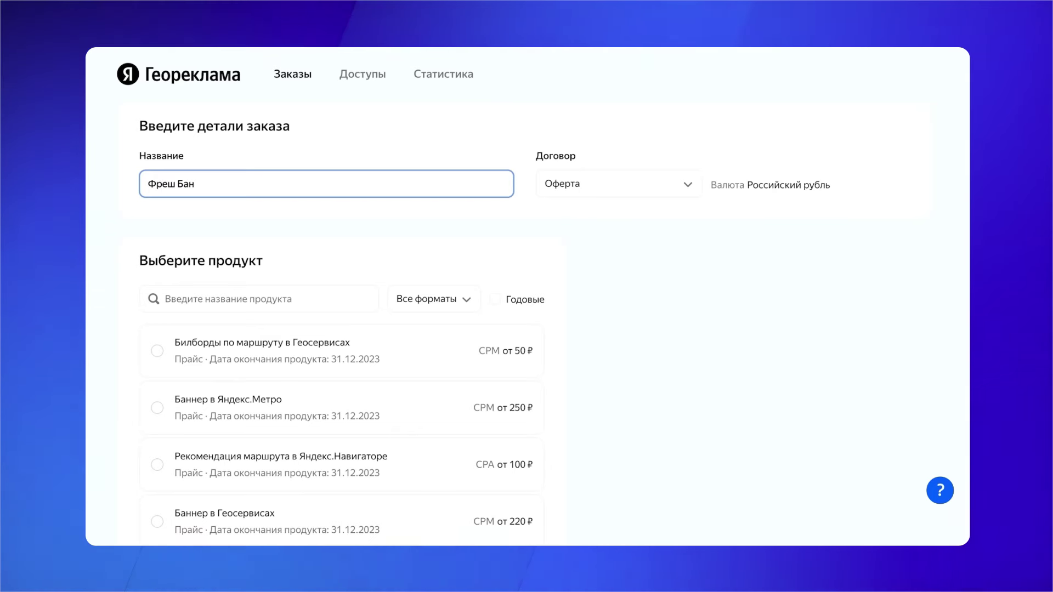
pyautogui.write('нер в Метро')
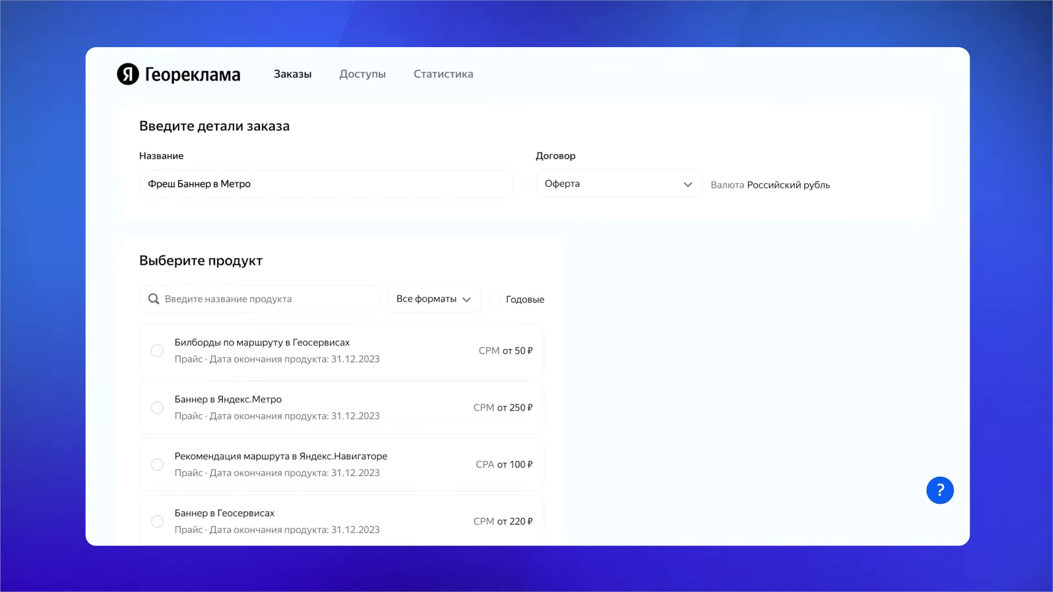
pyautogui.click(158, 410)
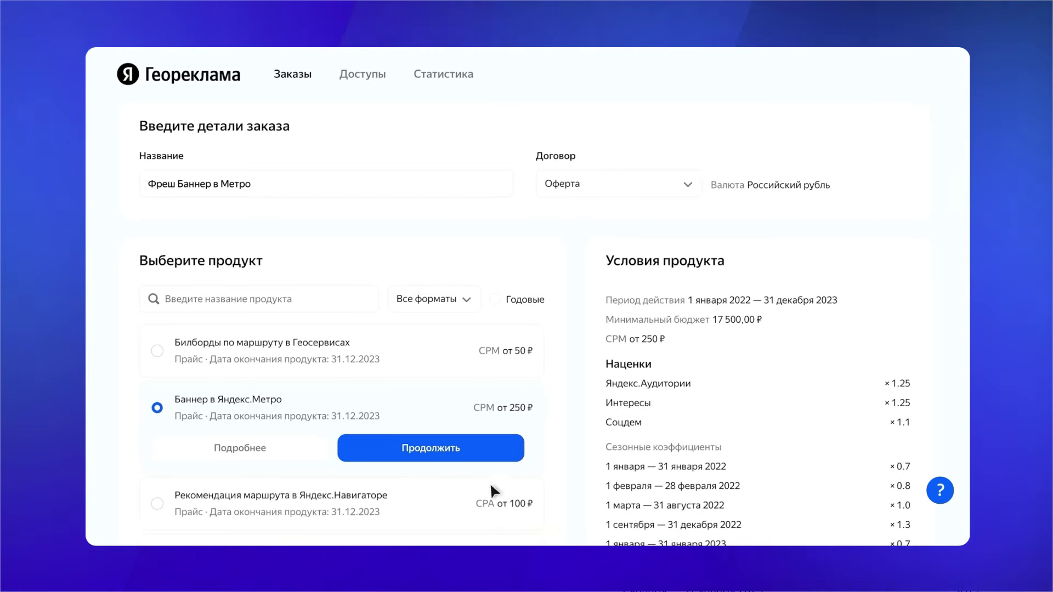
pyautogui.click(436, 453)
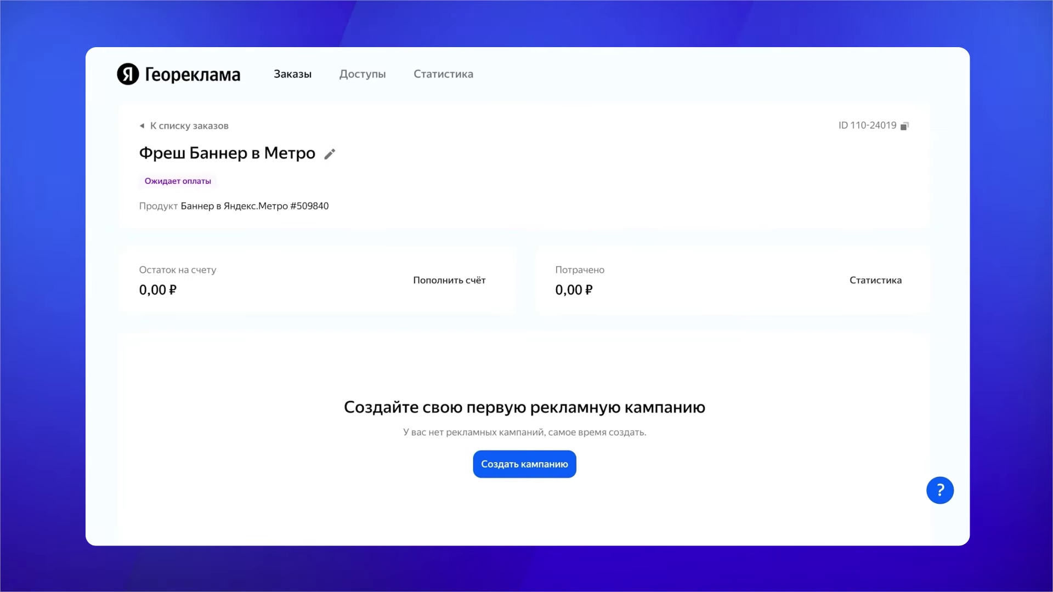
# Open the new order's name and comment for editing and save the order details.
pyautogui.click(329, 154)
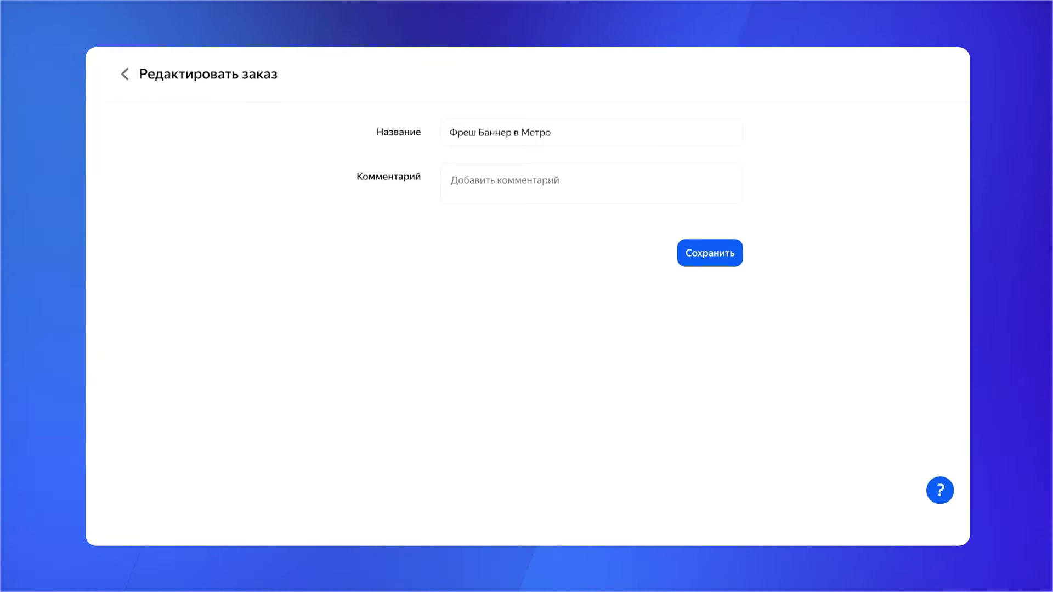
pyautogui.click(712, 259)
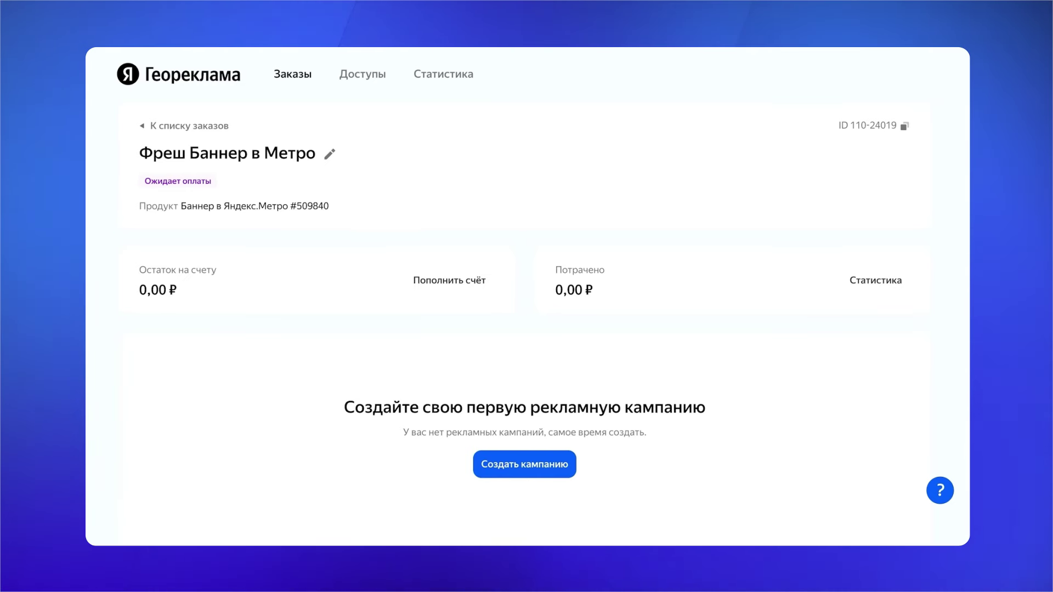
# Create a campaign in the order and name it "Фреш / Баннер в Метро / Сентябрь".
pyautogui.click(532, 464)
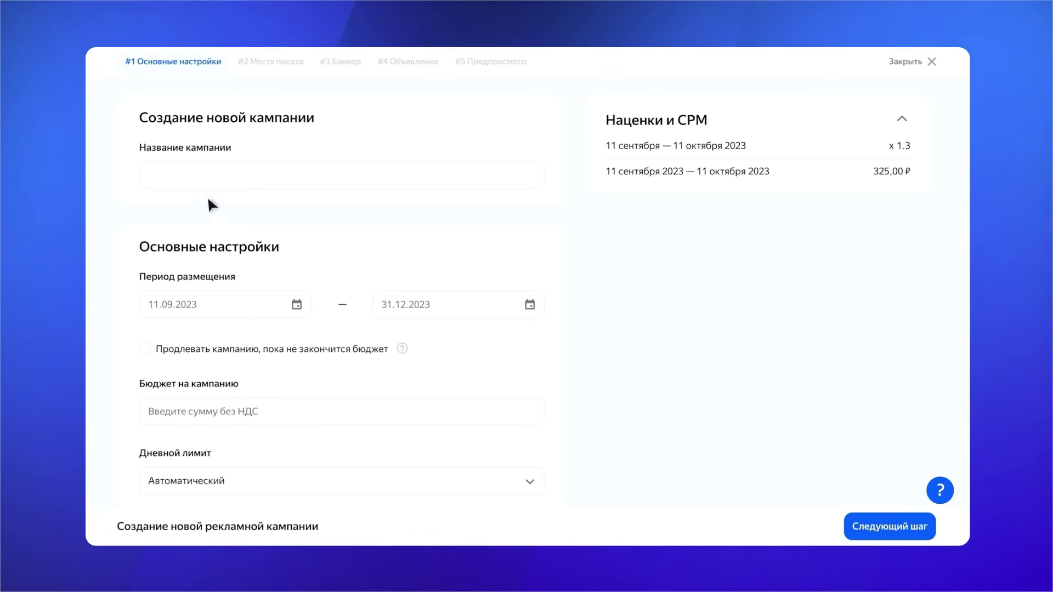
pyautogui.click(166, 176)
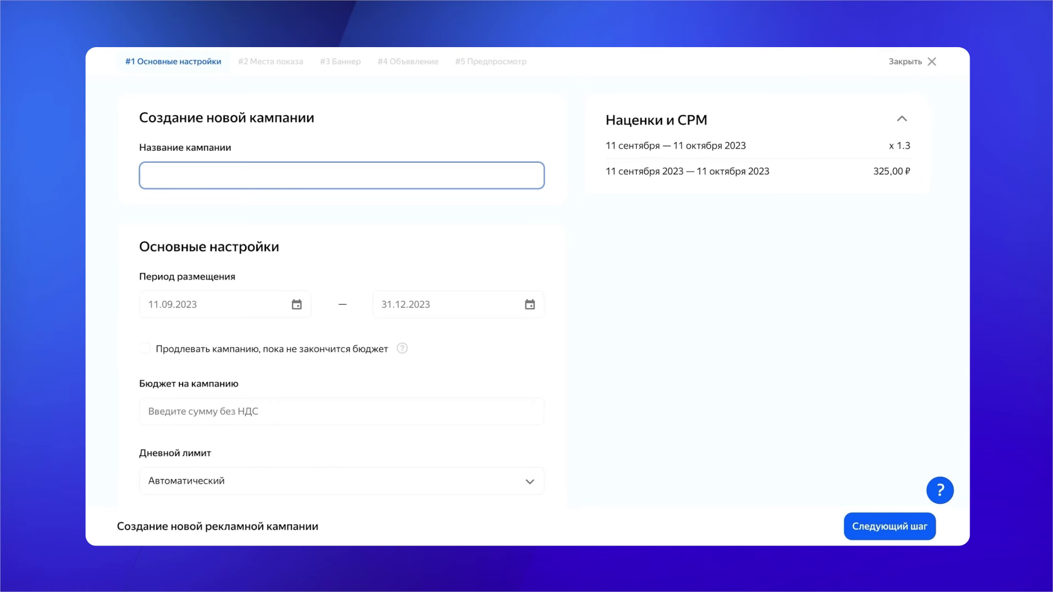
pyautogui.write('Фреш / Баннер в')
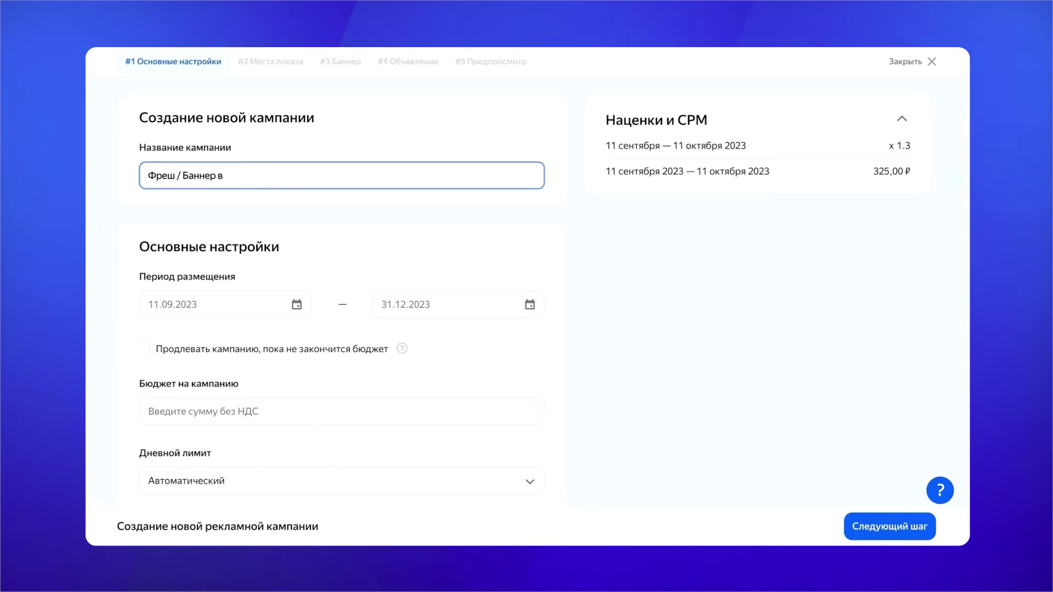
pyautogui.write(' Метро / Сентябрь')
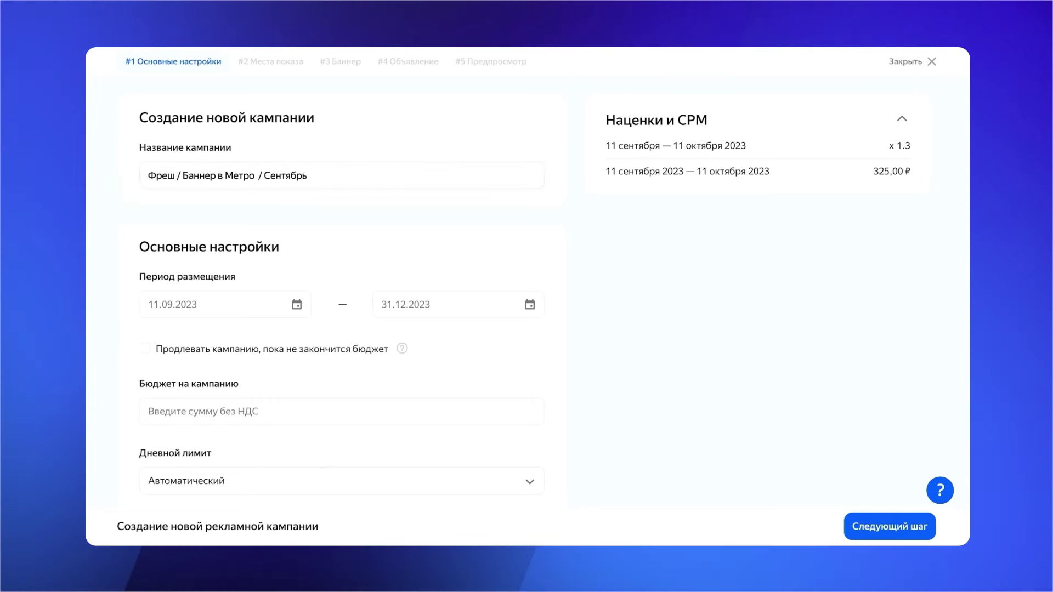
# Set the campaign's placement period from 11.09.2023 to 30.09.2023.
pyautogui.click(213, 302)
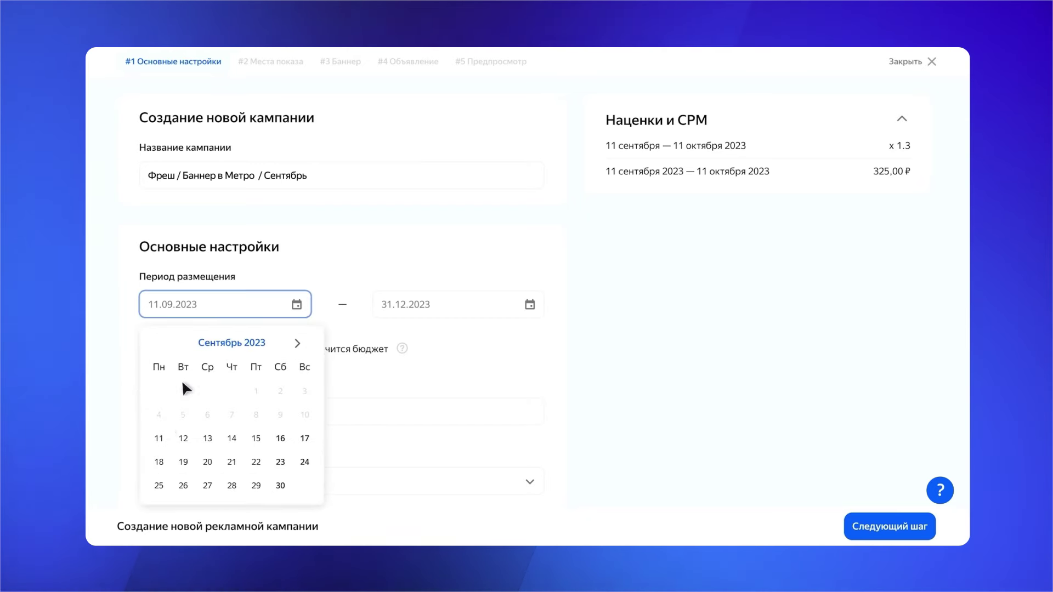
pyautogui.click(532, 358)
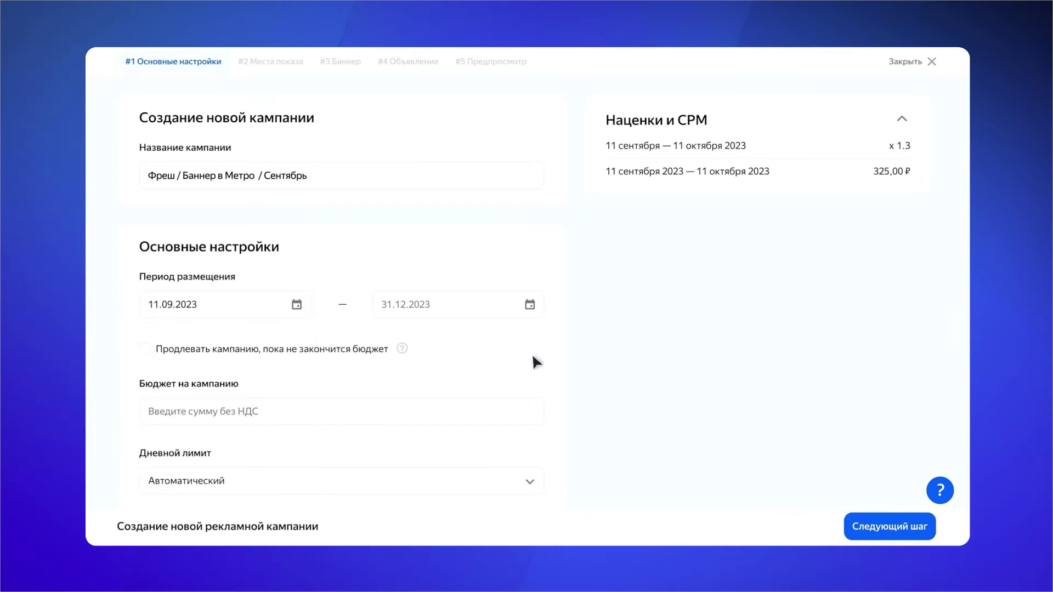
pyautogui.click(447, 305)
pyautogui.click(513, 486)
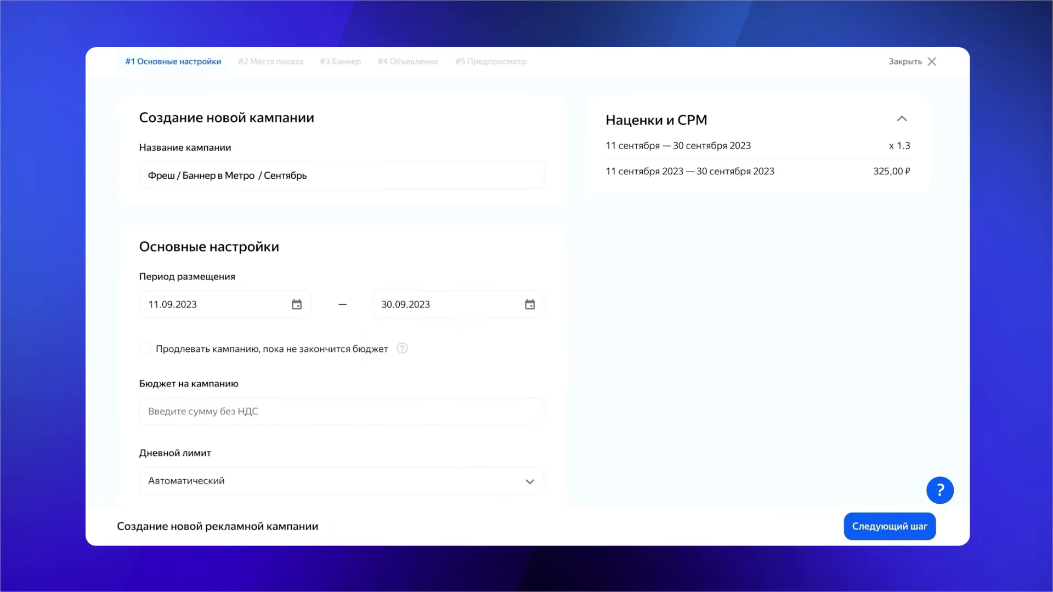
# Set the campaign budget to 100 000 with the automatic daily limit.
pyautogui.click(299, 414)
pyautogui.write('1000000')
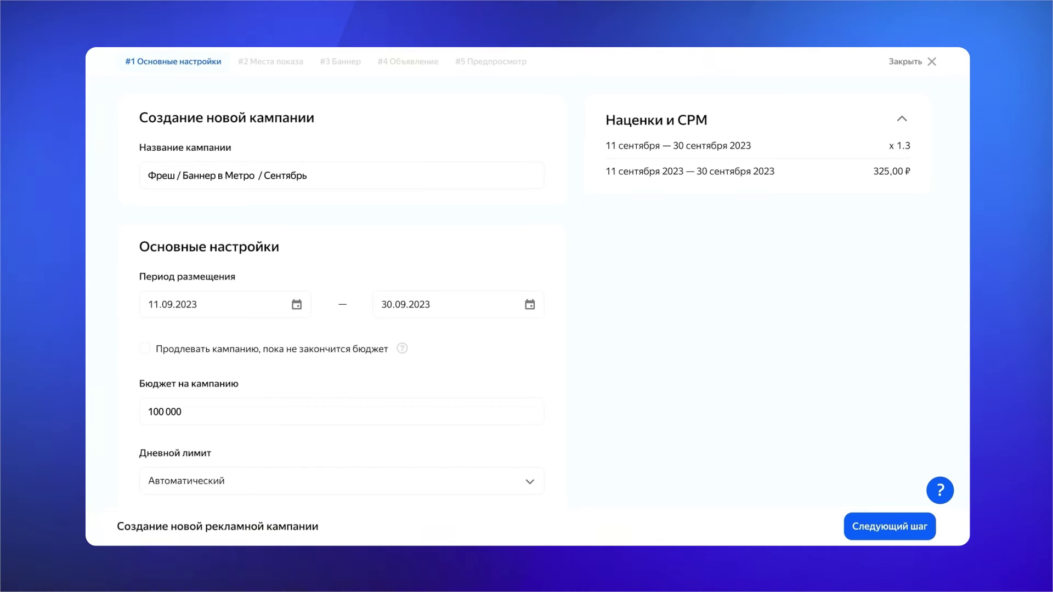
pyautogui.click(193, 481)
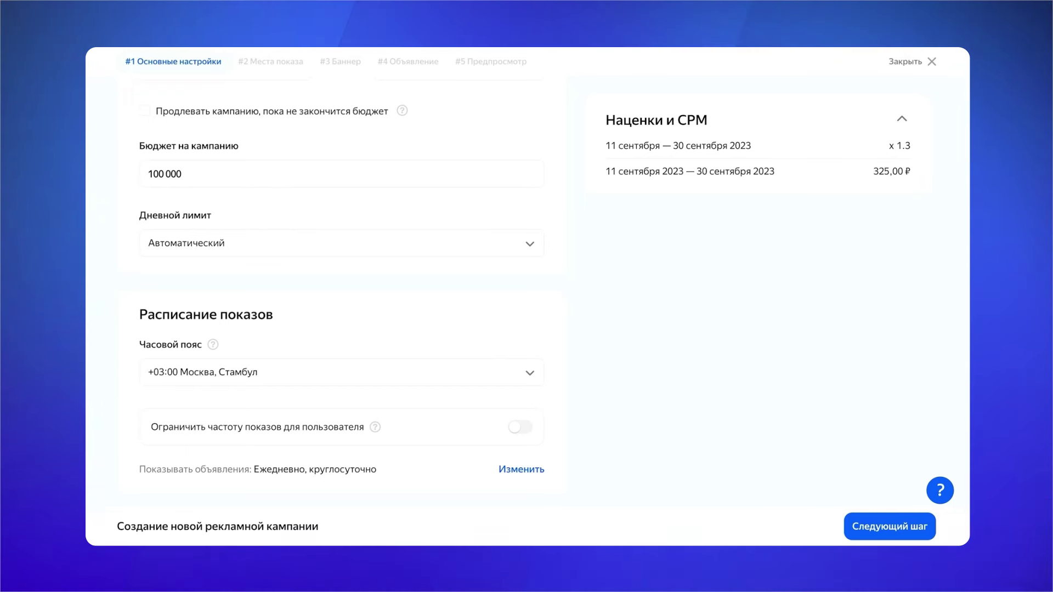
# Check the weekly impression schedule and limit the impression frequency to no more than 7 per day for each user.
pyautogui.click(523, 470)
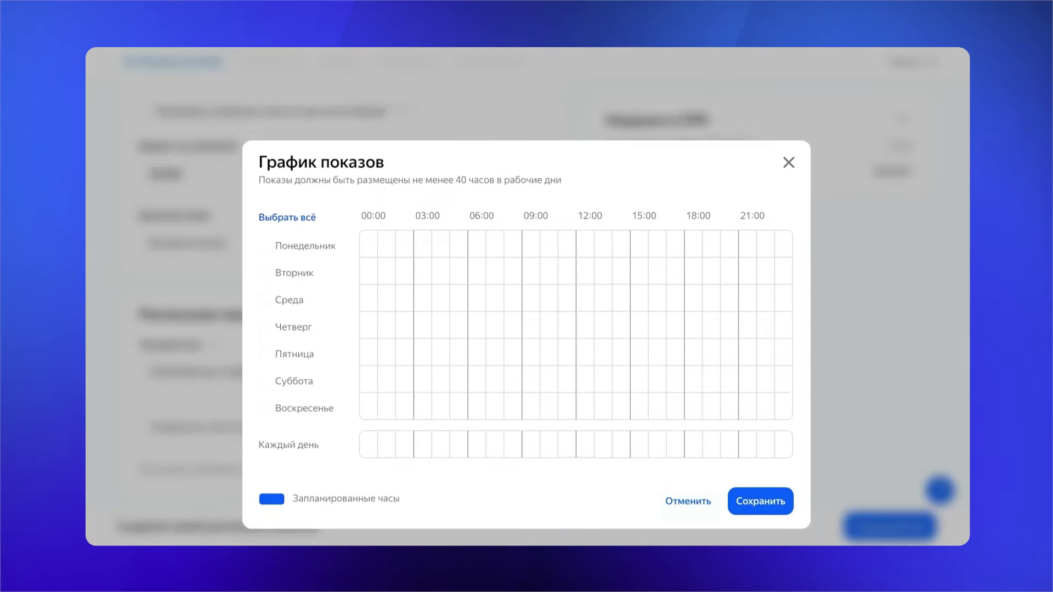
pyautogui.click(768, 464)
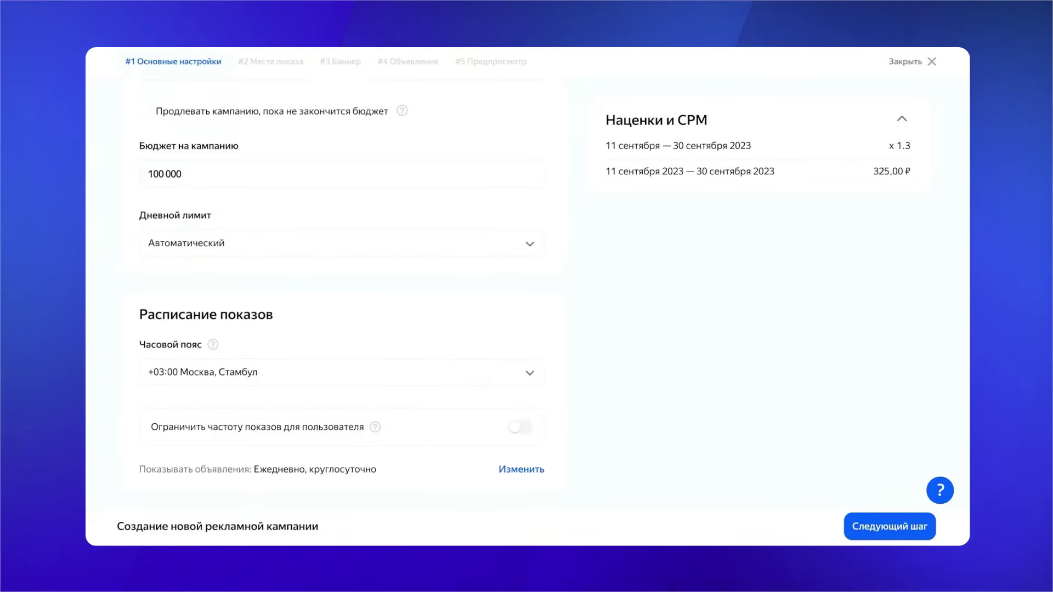
pyautogui.click(520, 427)
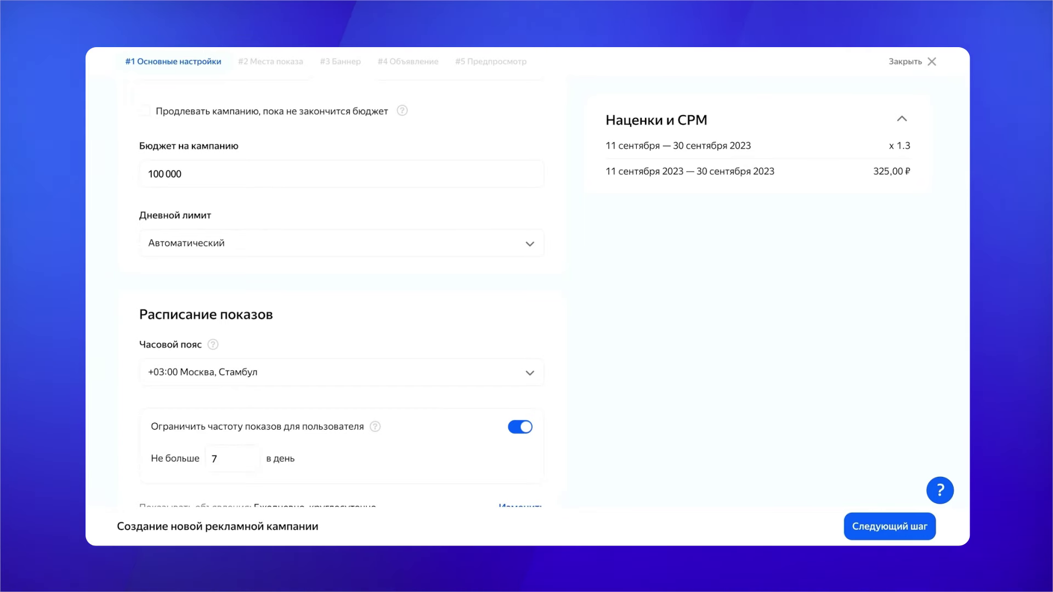
# Target the campaign at ages 18-24, 25-34 and 35-44 with medium income (Средний).
pyautogui.scroll(-10, 341, 290)
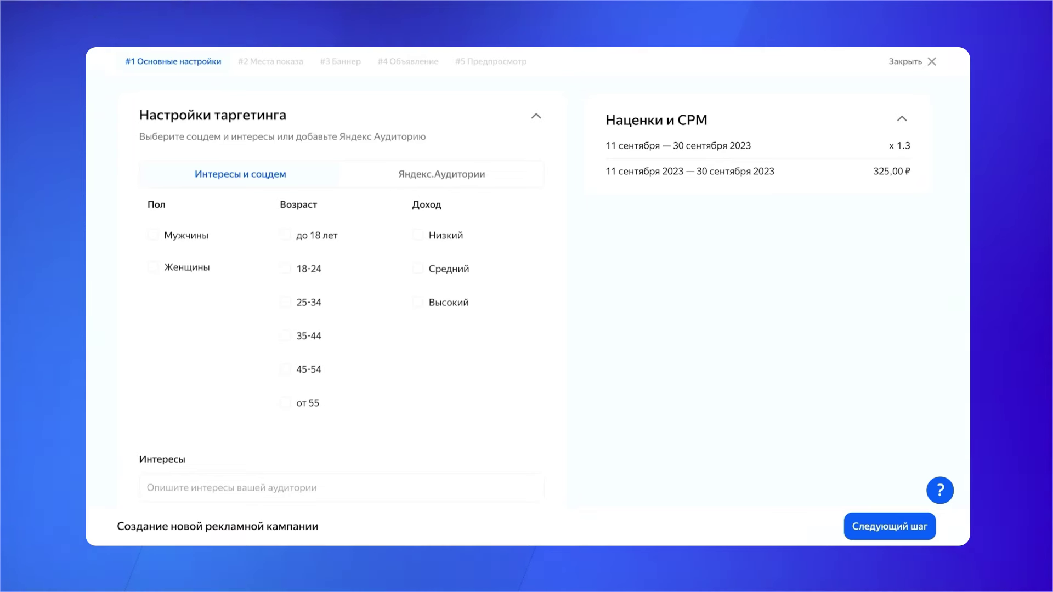
pyautogui.click(285, 268)
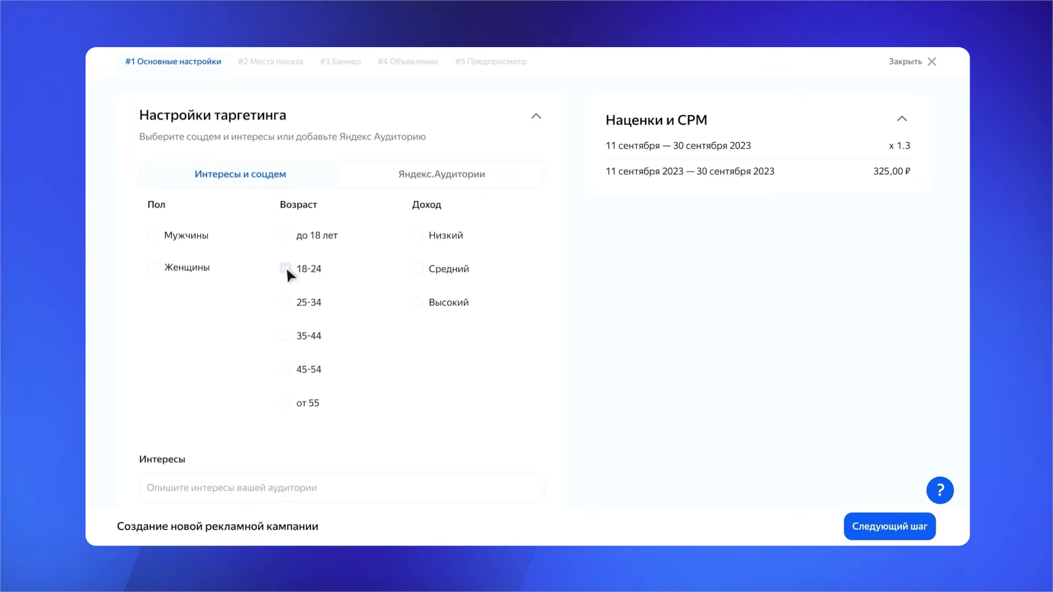
pyautogui.click(285, 301)
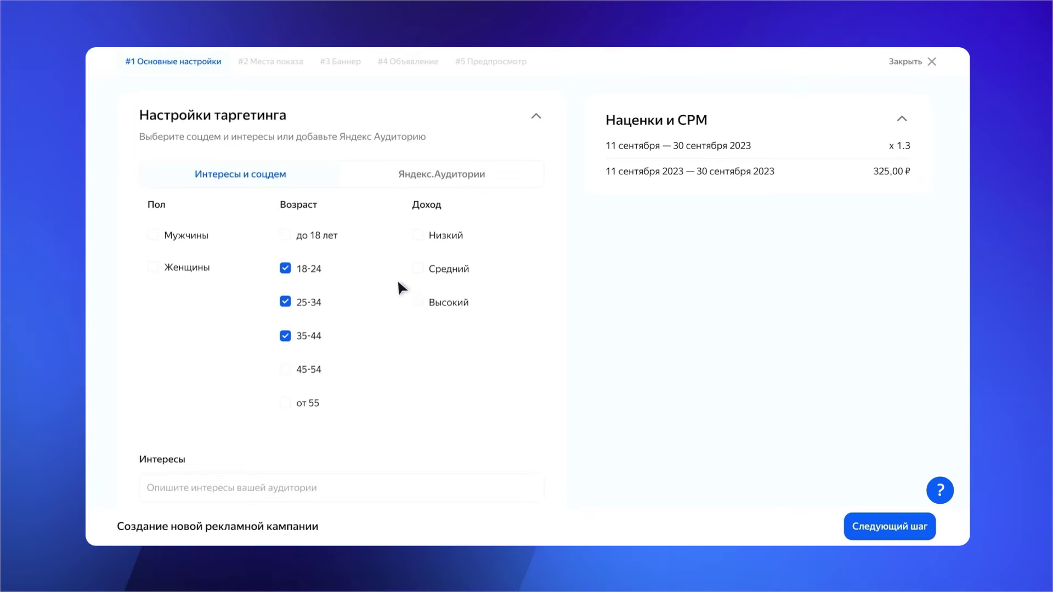
pyautogui.click(418, 269)
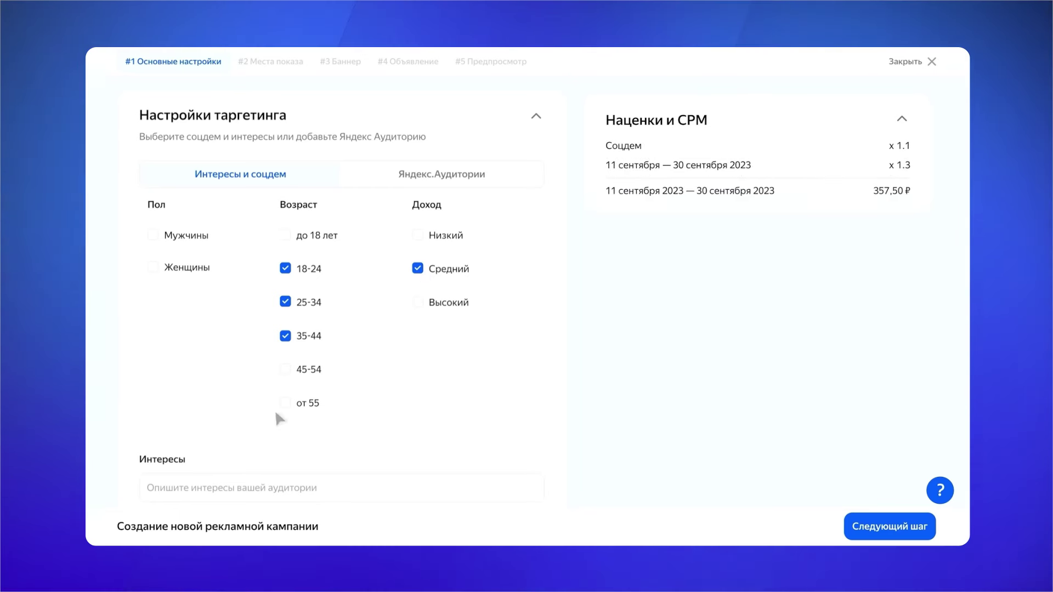
pyautogui.click(195, 491)
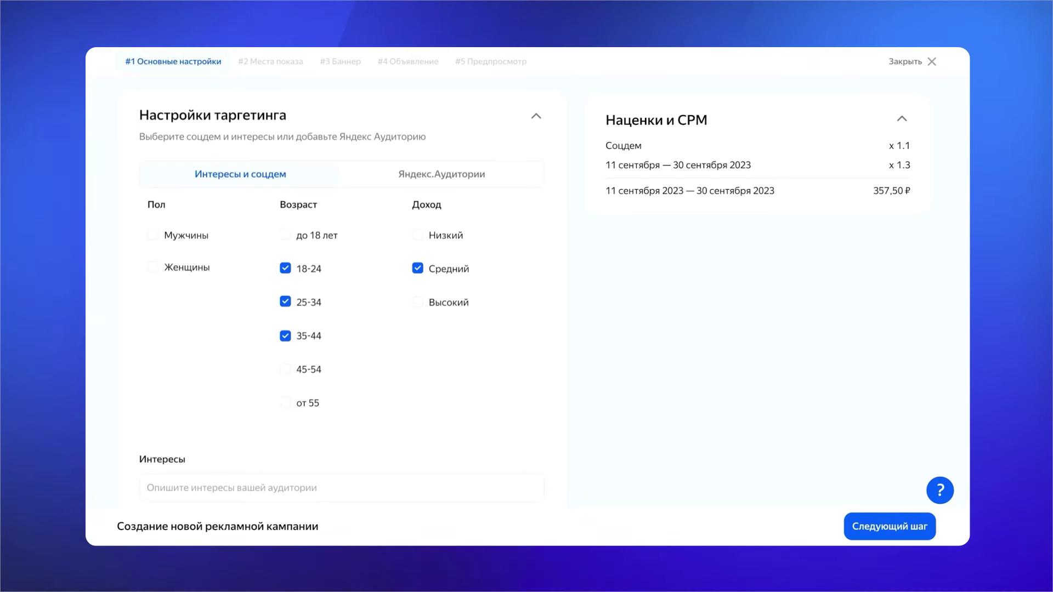
# Proceed to the display locations and select the city Москва.
pyautogui.click(894, 527)
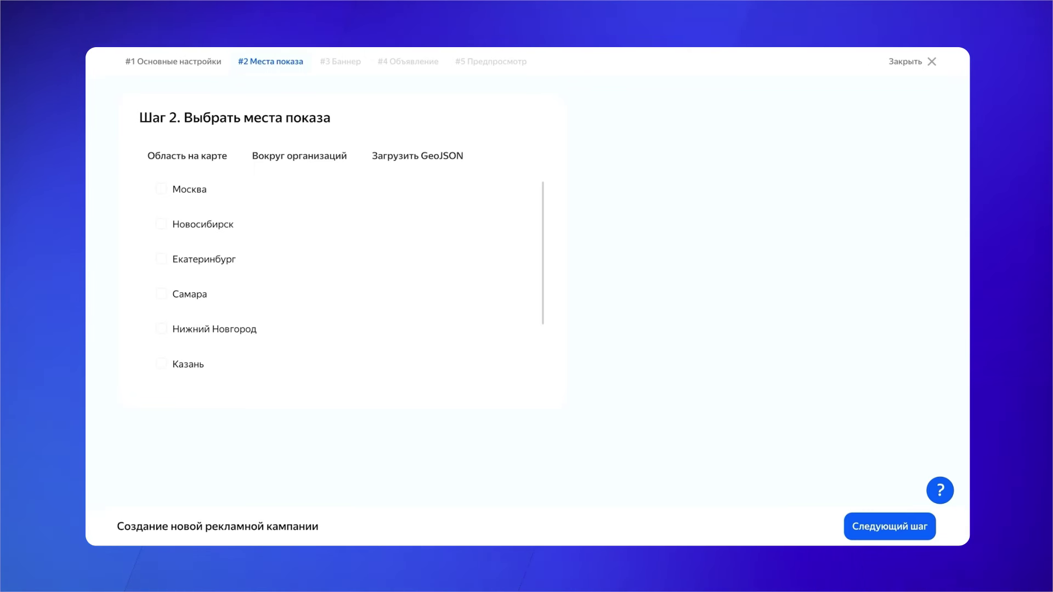
pyautogui.click(161, 189)
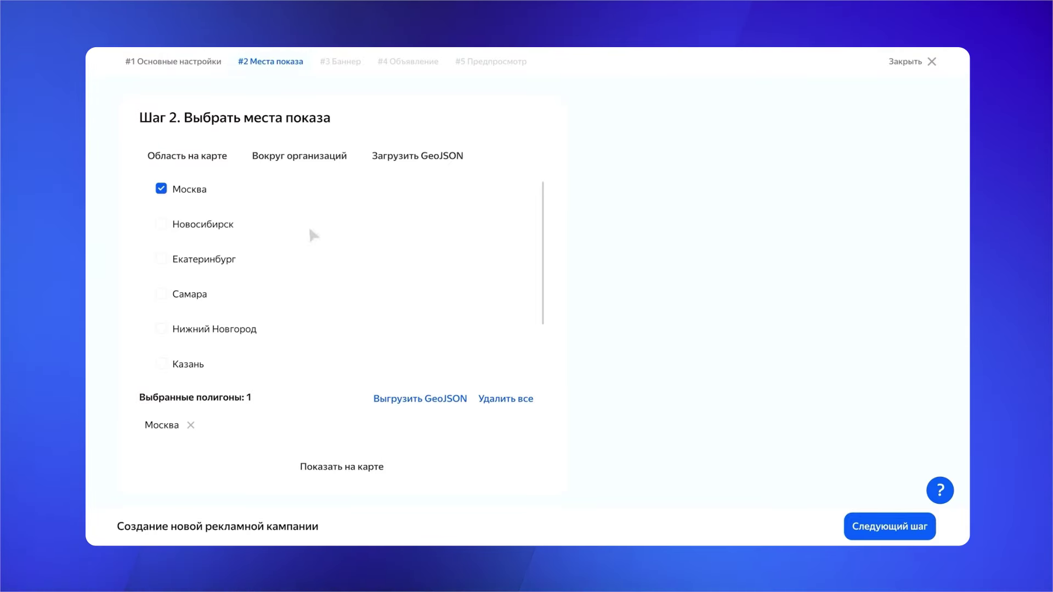
# Draw a five-point display area on the map of Moscow, spanning from ЦСКА and Петровский парк to Цветной бульвар.
pyautogui.click(190, 159)
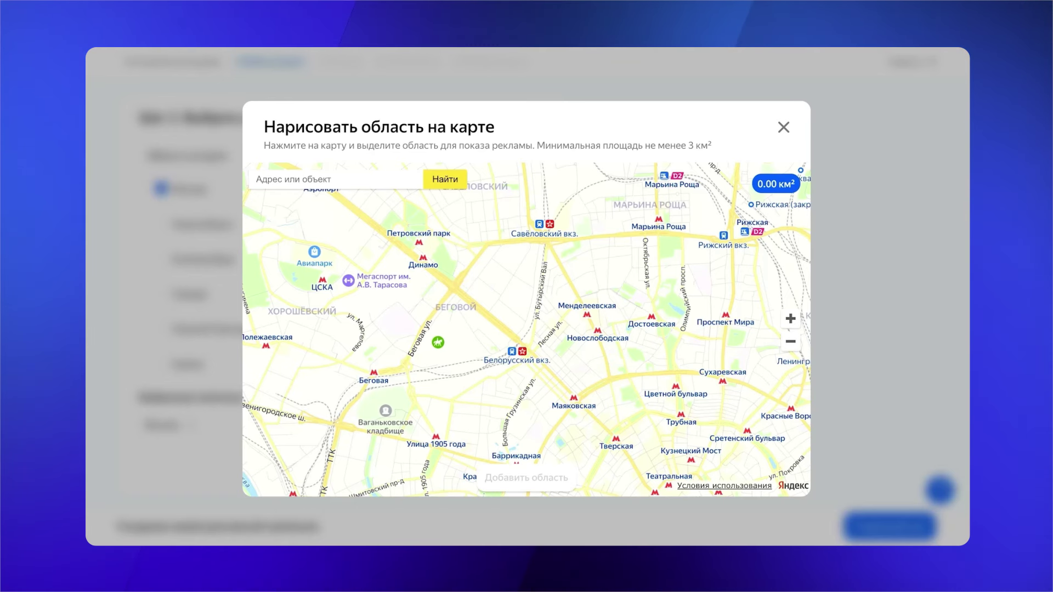
pyautogui.click(377, 221)
pyautogui.click(276, 278)
pyautogui.click(403, 438)
pyautogui.click(655, 406)
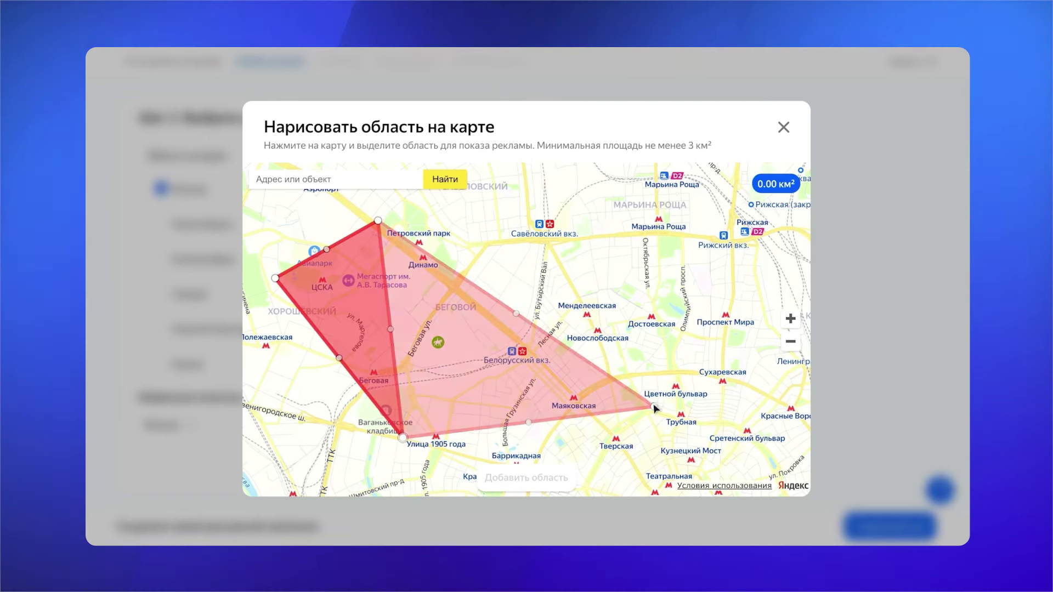
pyautogui.click(620, 308)
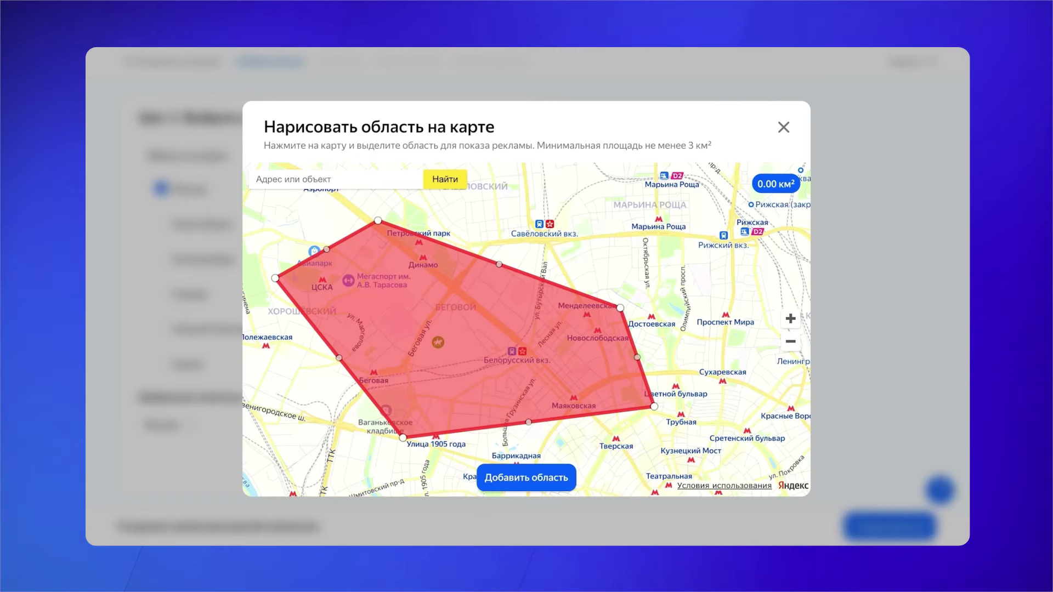
# Add the drawn map area to the display locations under the name "полигон 1".
pyautogui.click(527, 478)
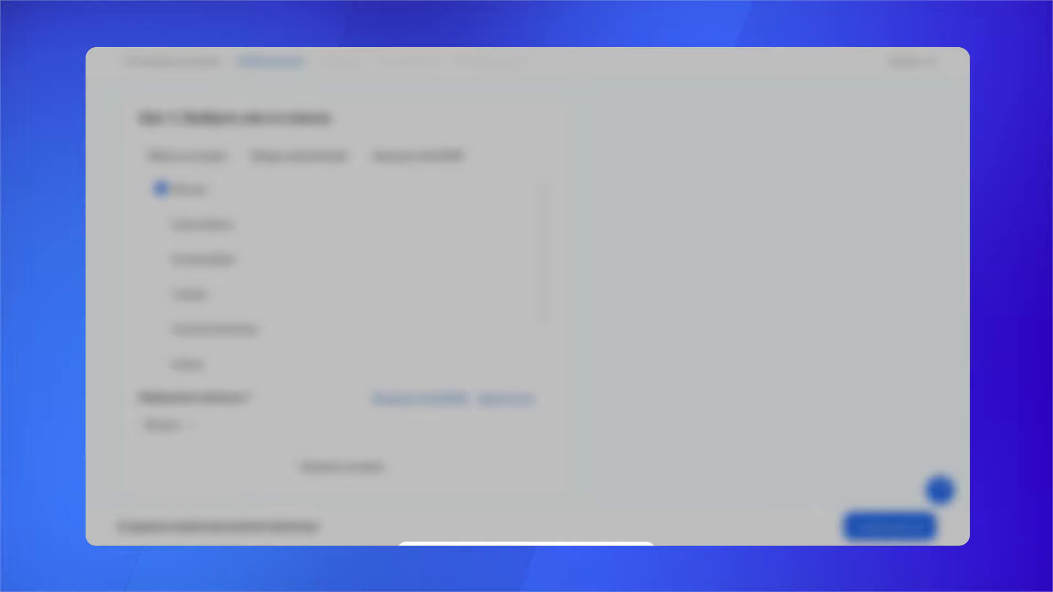
pyautogui.click(454, 294)
pyautogui.write('пол')
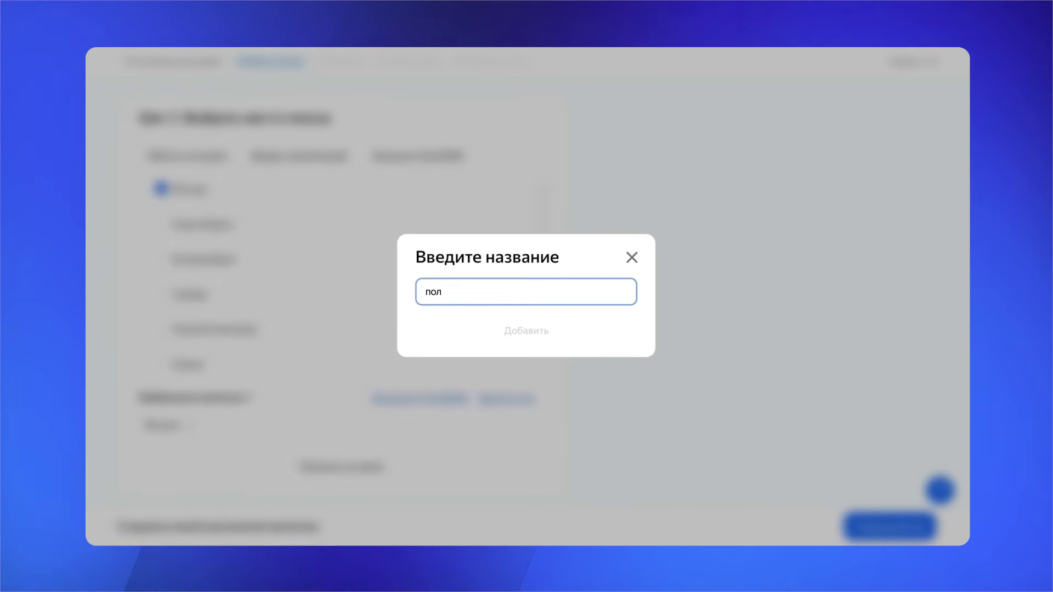
pyautogui.write('игон 1')
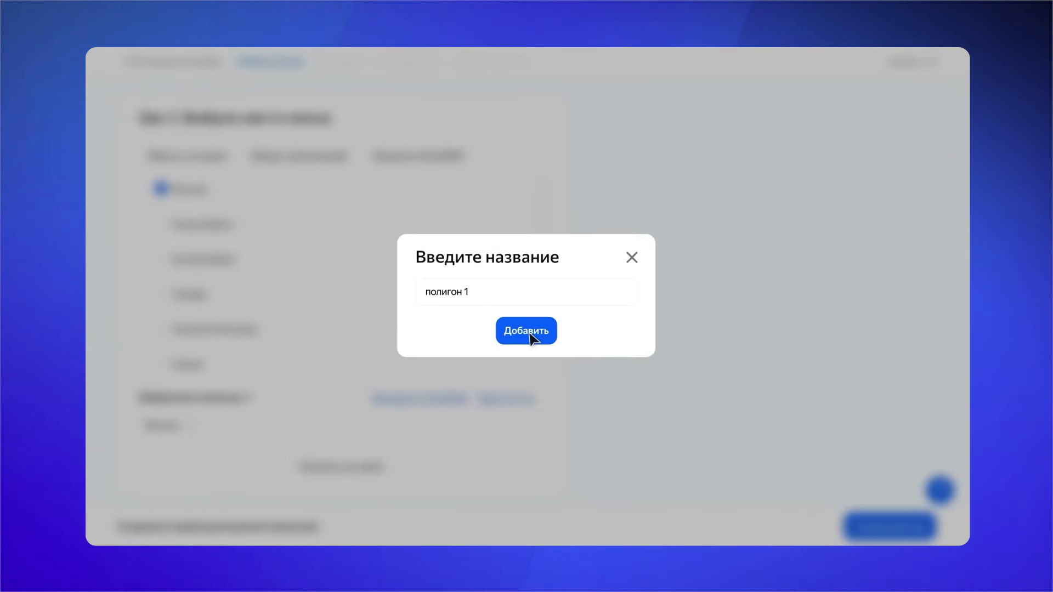
pyautogui.click(530, 335)
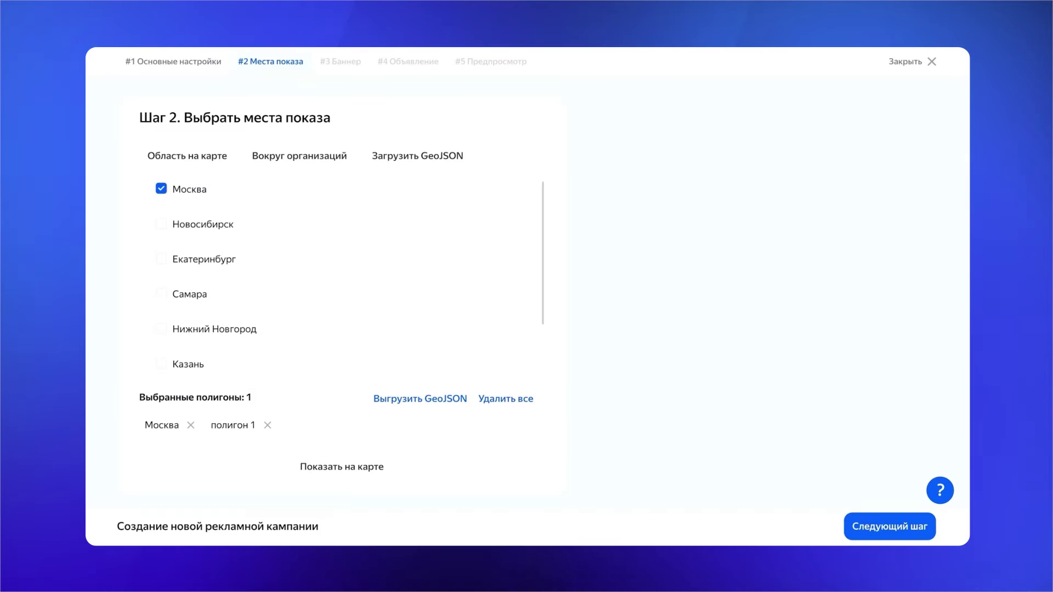
# Search for the organization Яндекс, filter its branches by "Льва" and select the Moscow branch named simply Яндекс.
pyautogui.click(299, 156)
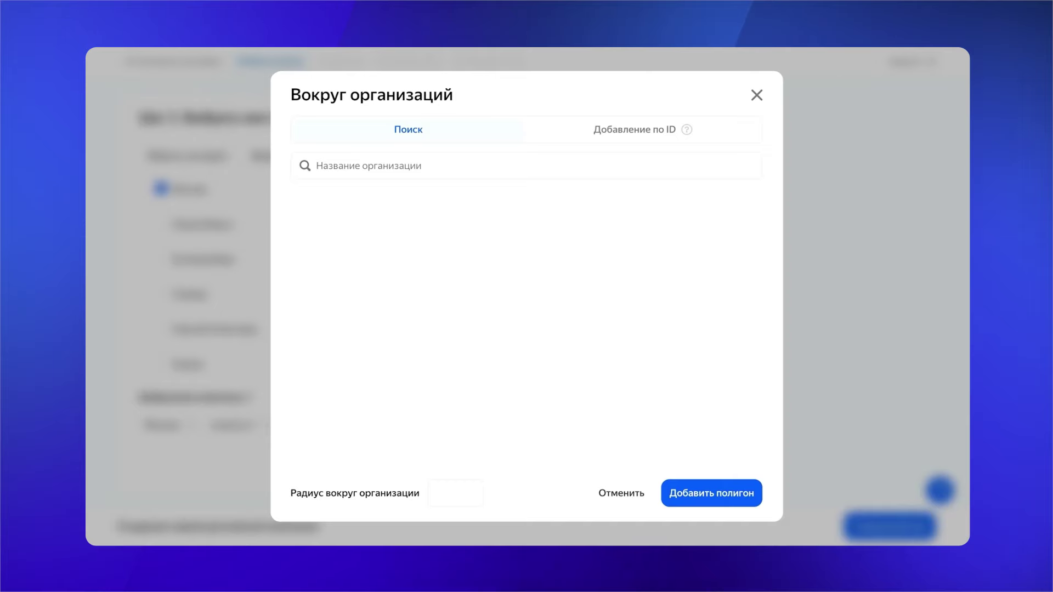
pyautogui.click(384, 165)
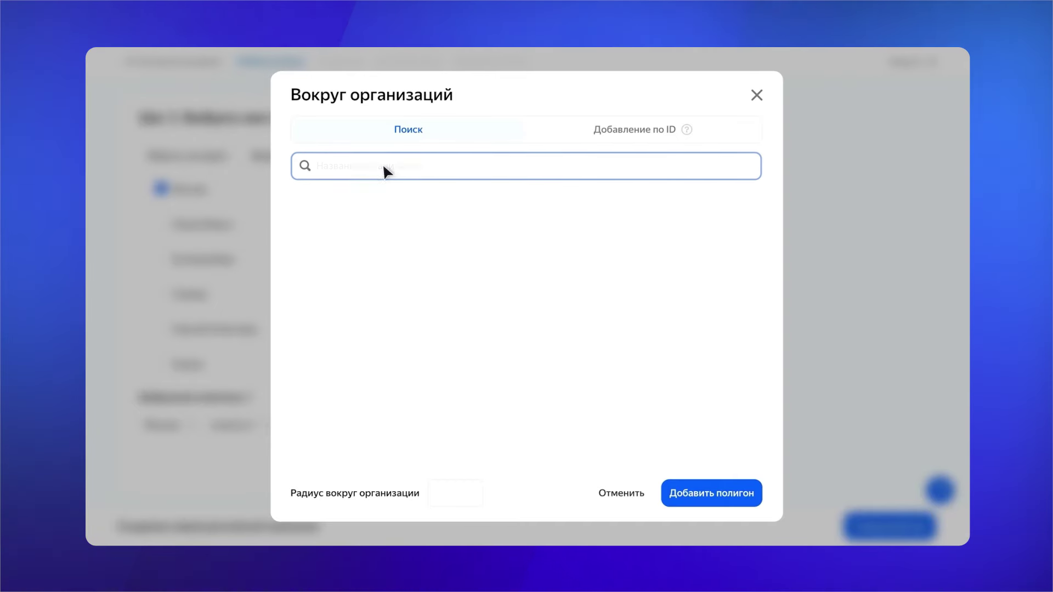
pyautogui.write('Яндекс')
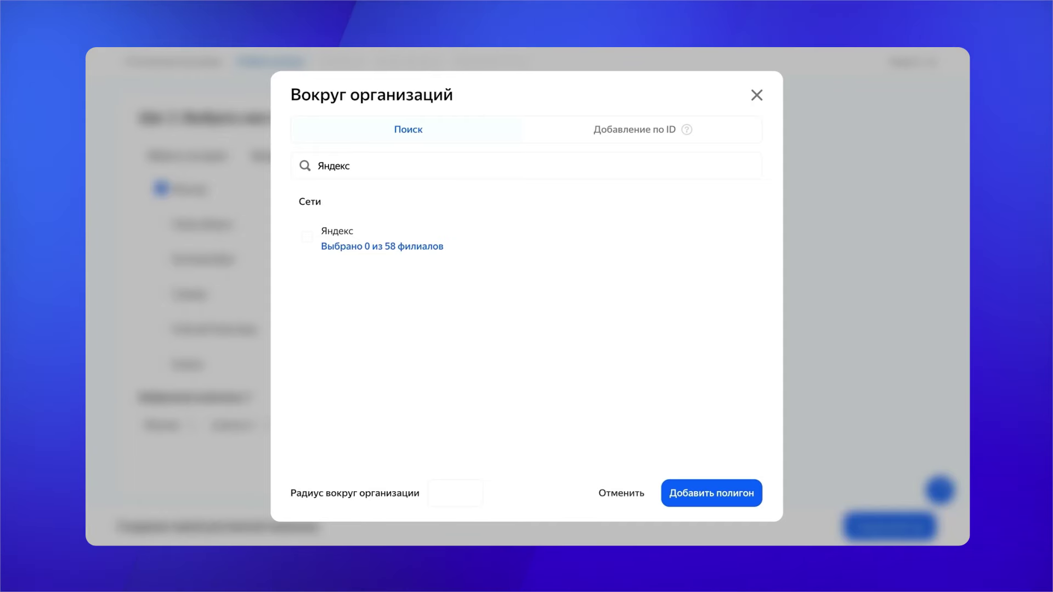
pyautogui.click(378, 246)
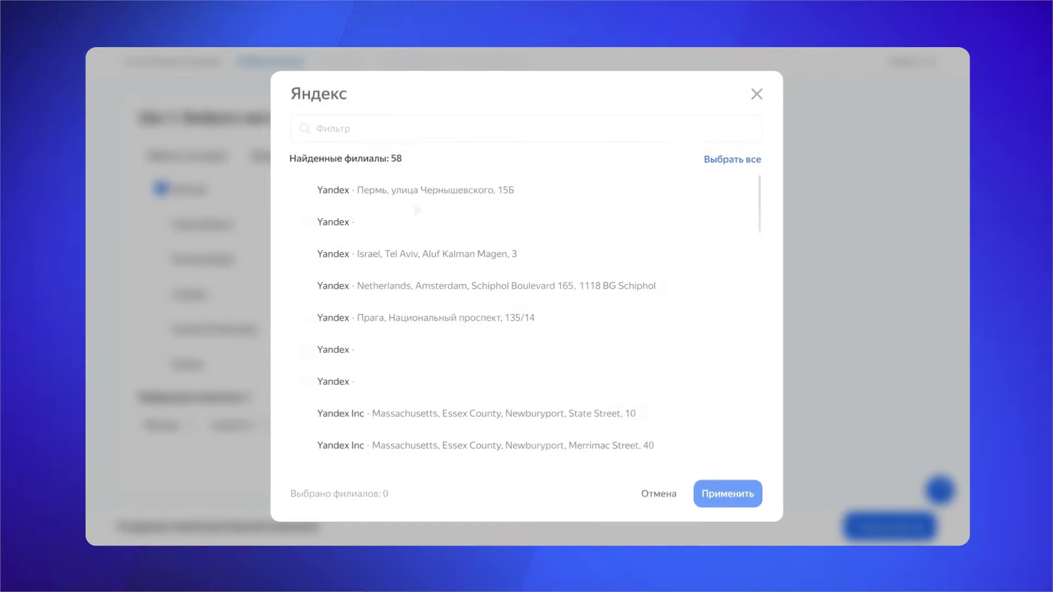
pyautogui.click(370, 131)
pyautogui.write('Льва')
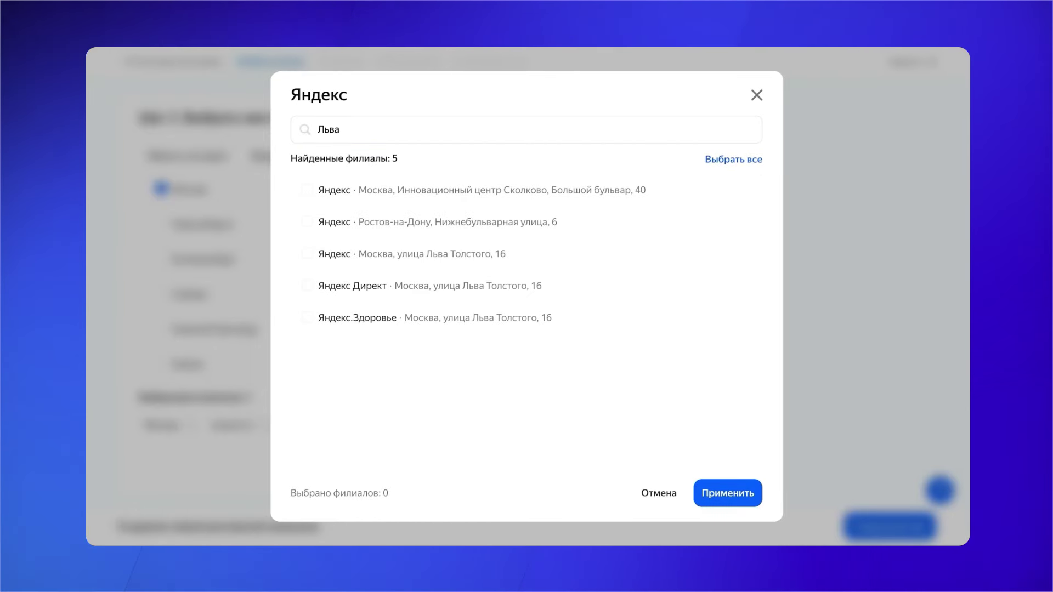
pyautogui.click(307, 253)
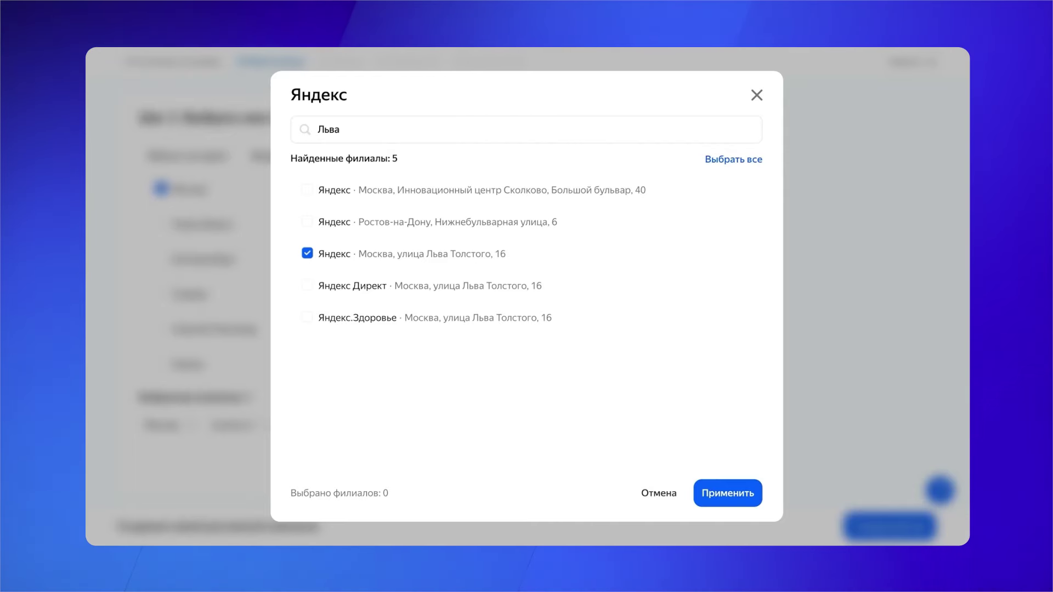
pyautogui.click(730, 492)
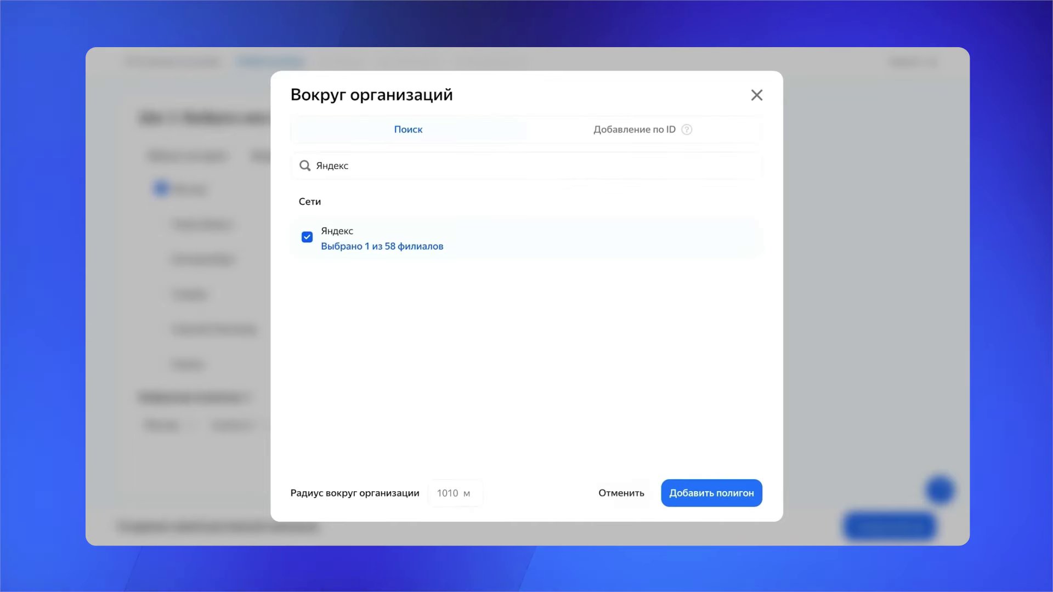
# Add a polygon with a 5000 m radius around the selected Яндекс branch and review the display locations on the map.
pyautogui.click(453, 488)
pyautogui.write('5000')
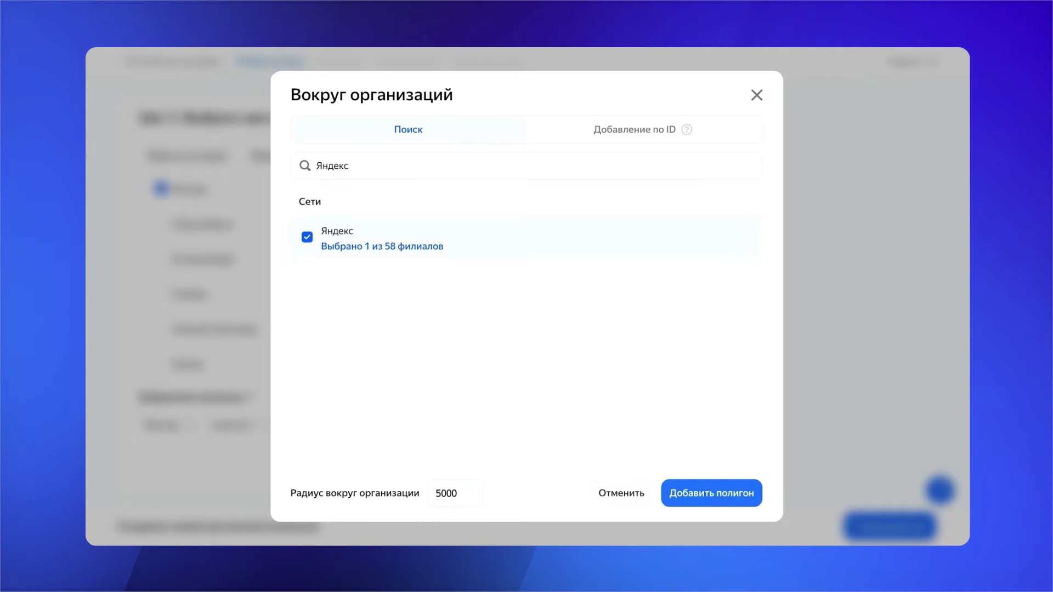
pyautogui.click(711, 493)
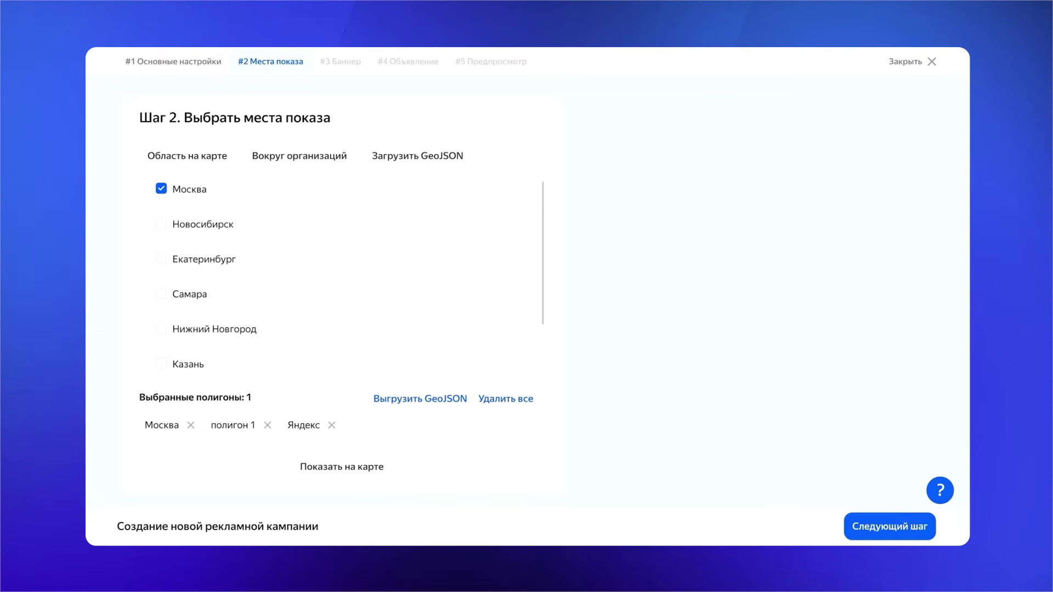
pyautogui.click(345, 467)
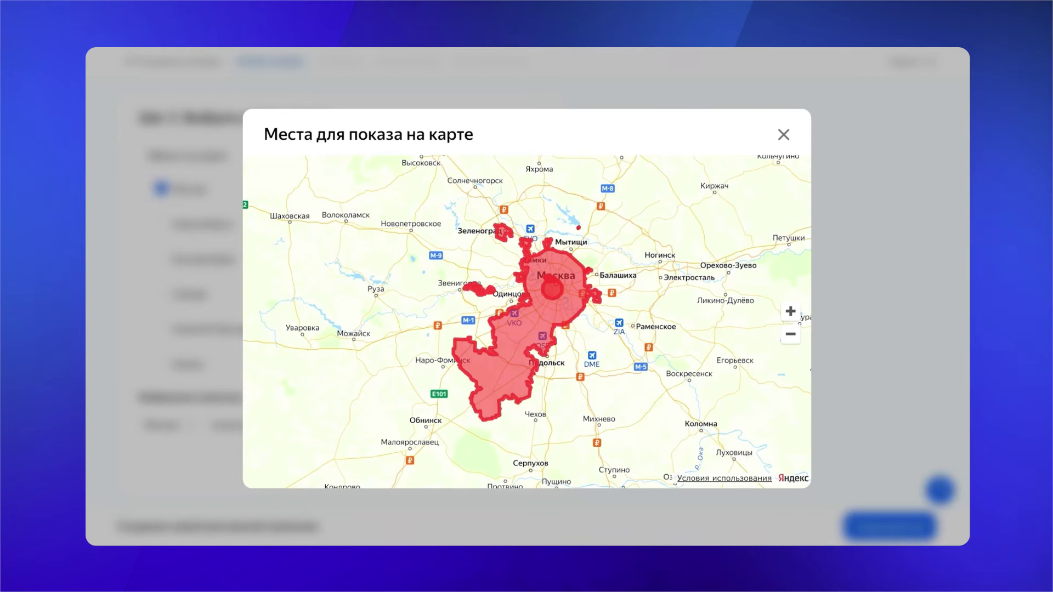
pyautogui.click(784, 135)
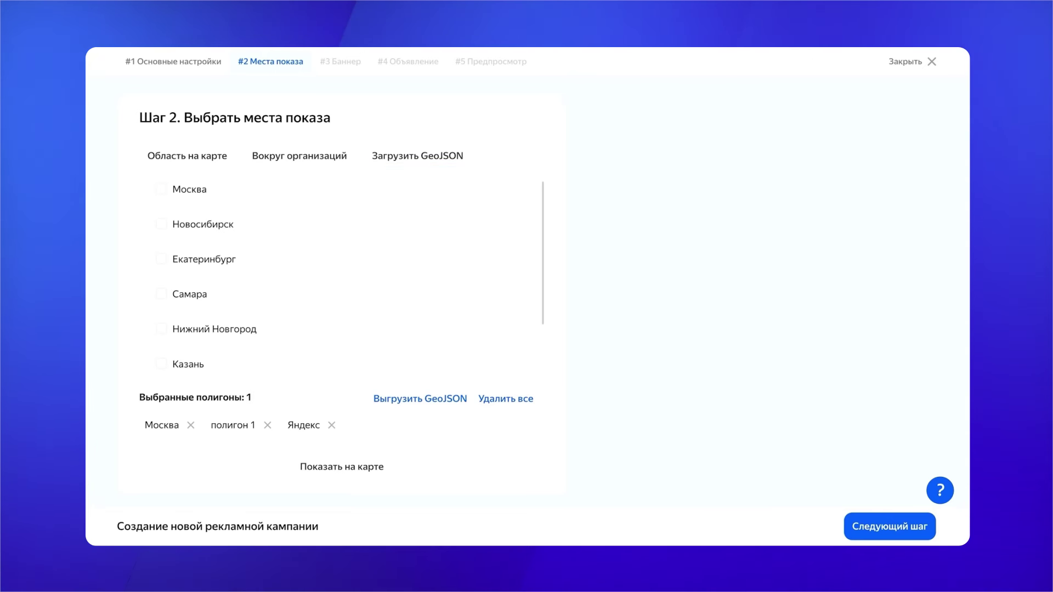
# Proceed to the banner stage, upload the green ФРЕШ banner and continue to the ad (Объявление) stage.
pyautogui.click(893, 527)
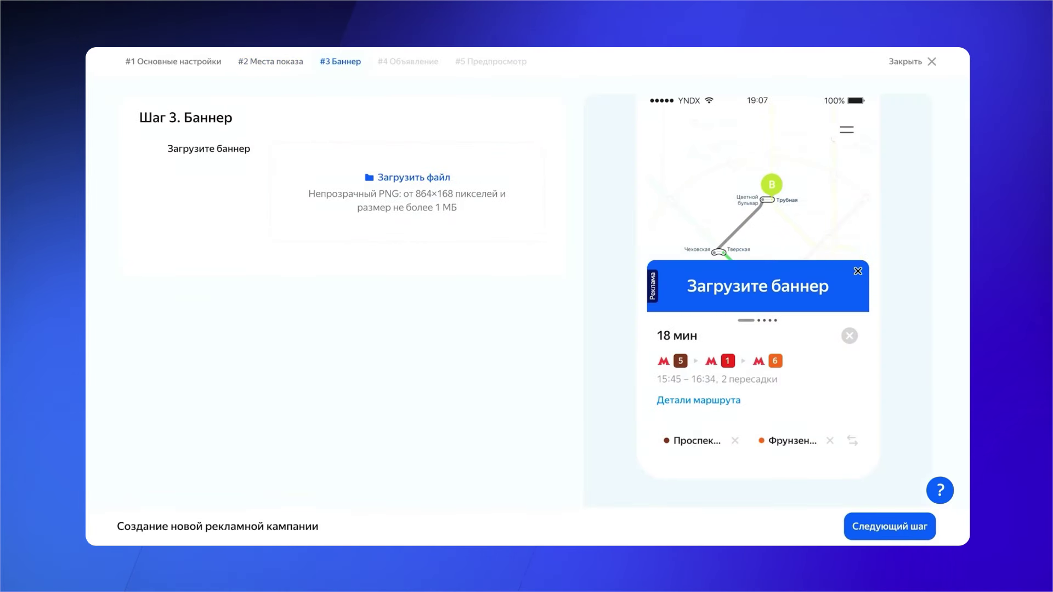
pyautogui.click(414, 184)
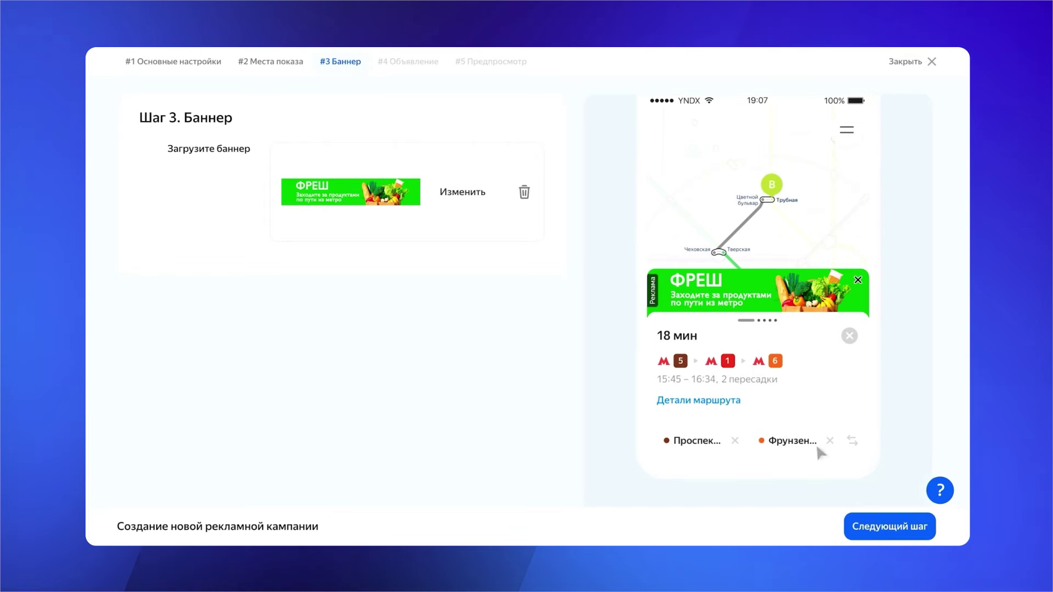
pyautogui.click(901, 527)
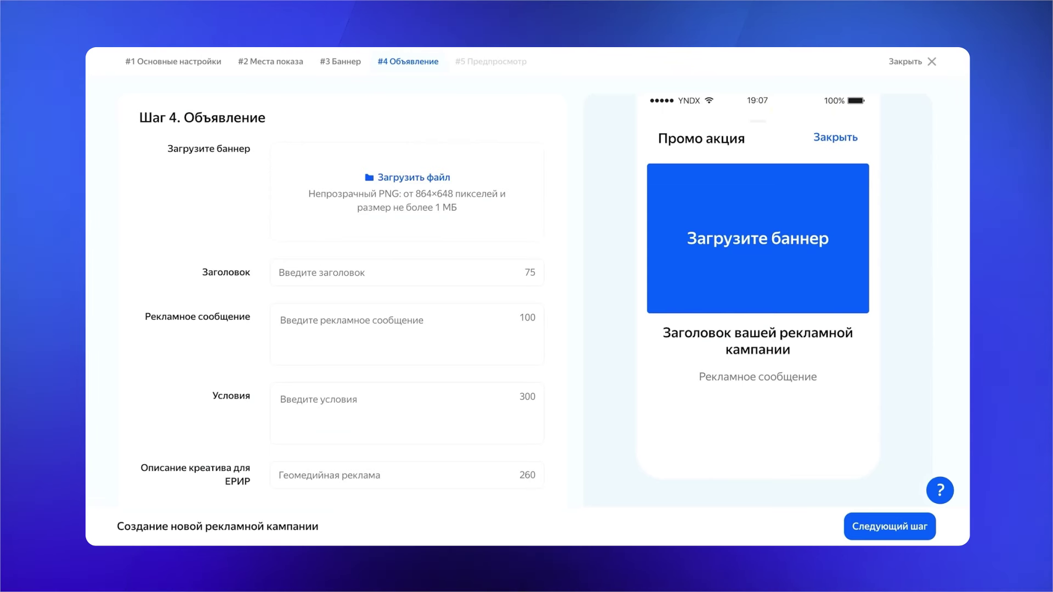
# Upload the ФРЕШ image with the wooden background for the ad and set its heading to "Скидки до 50%".
pyautogui.click(413, 177)
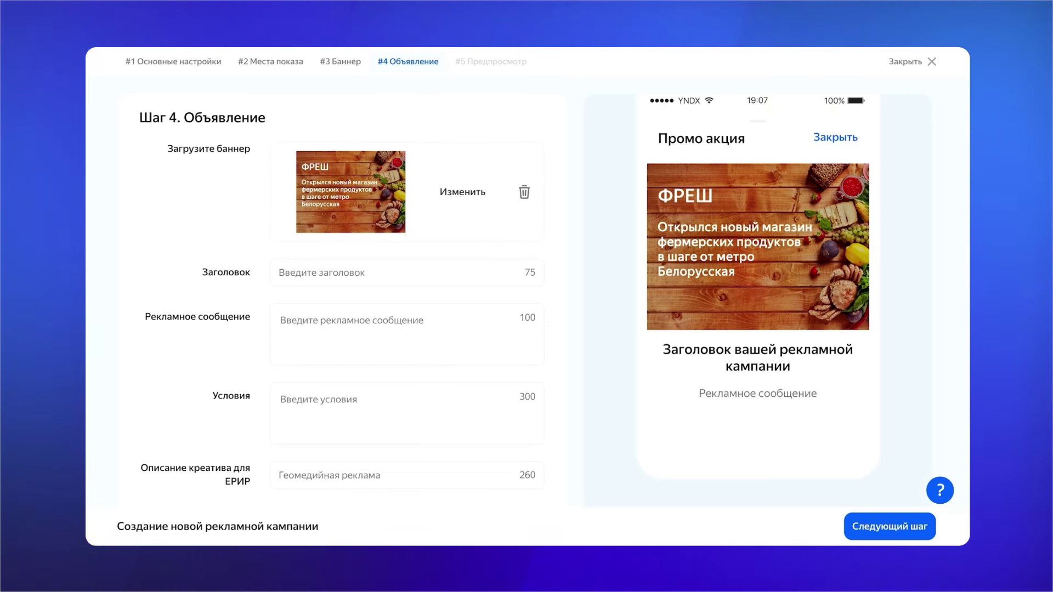
pyautogui.click(350, 274)
pyautogui.write('Скидки до 5')
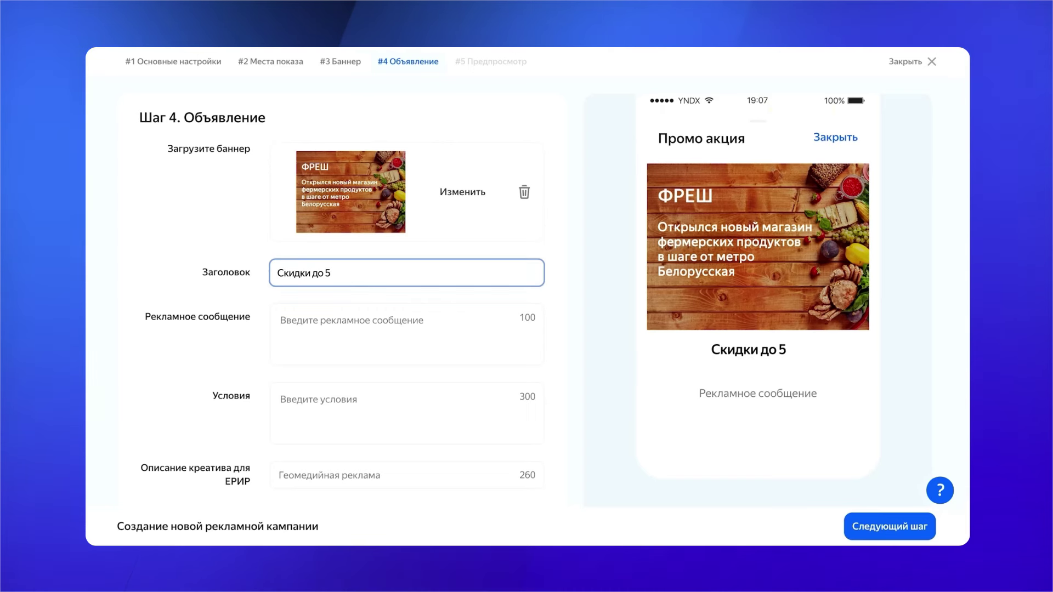
pyautogui.write('0%')
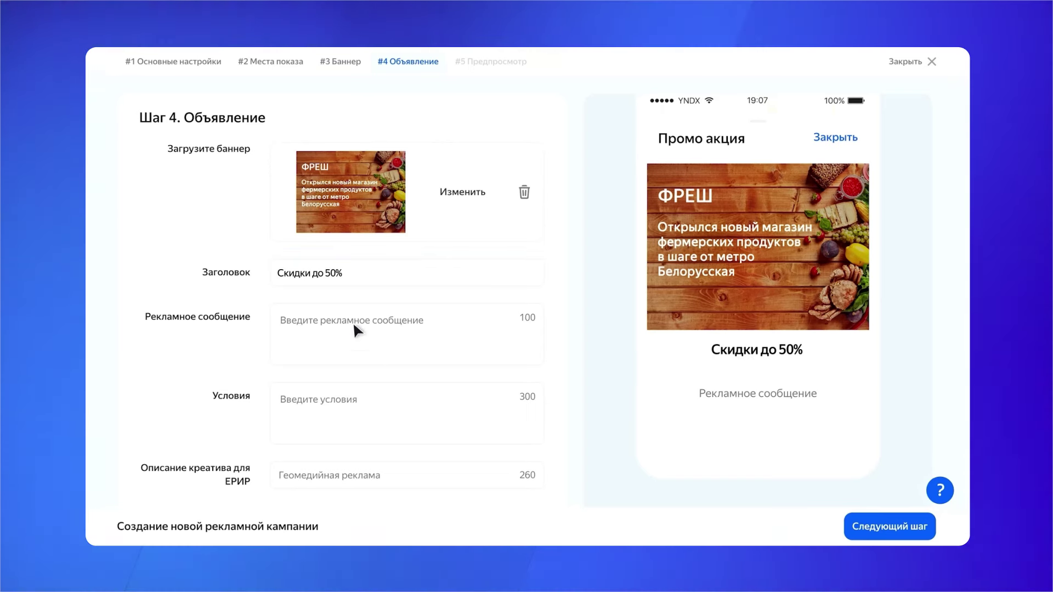
# Enter the advertising message "Приходите в новый супермаркет у дома «Фреш» и покупайте свежие фермерские продукты.".
pyautogui.click(351, 326)
pyautogui.write('Приходите в новый супермаркет у дома «Фреш» и поку')
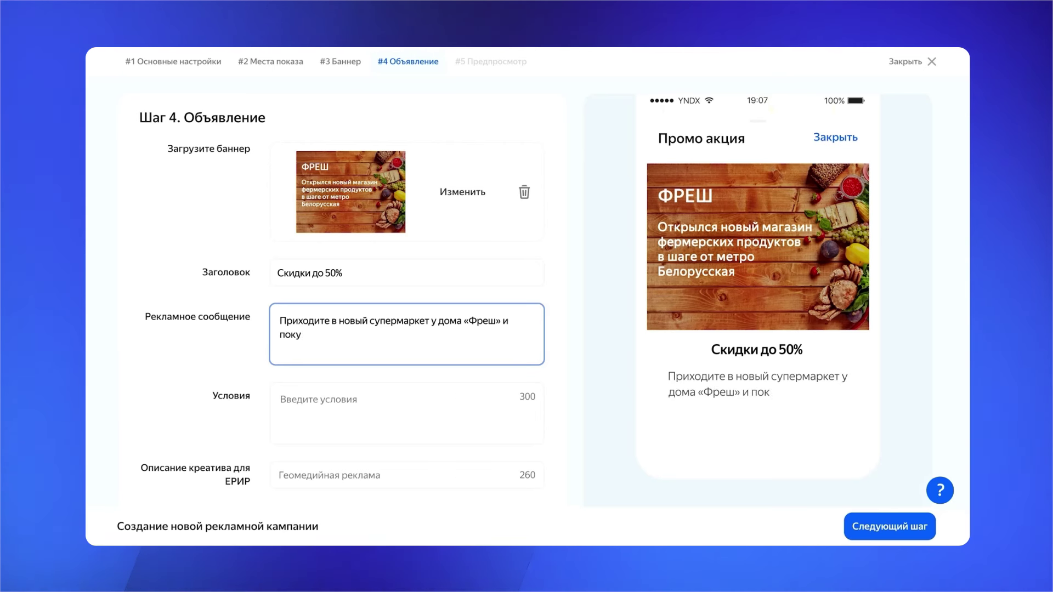
pyautogui.write('пайте свежие фермерские продукты.')
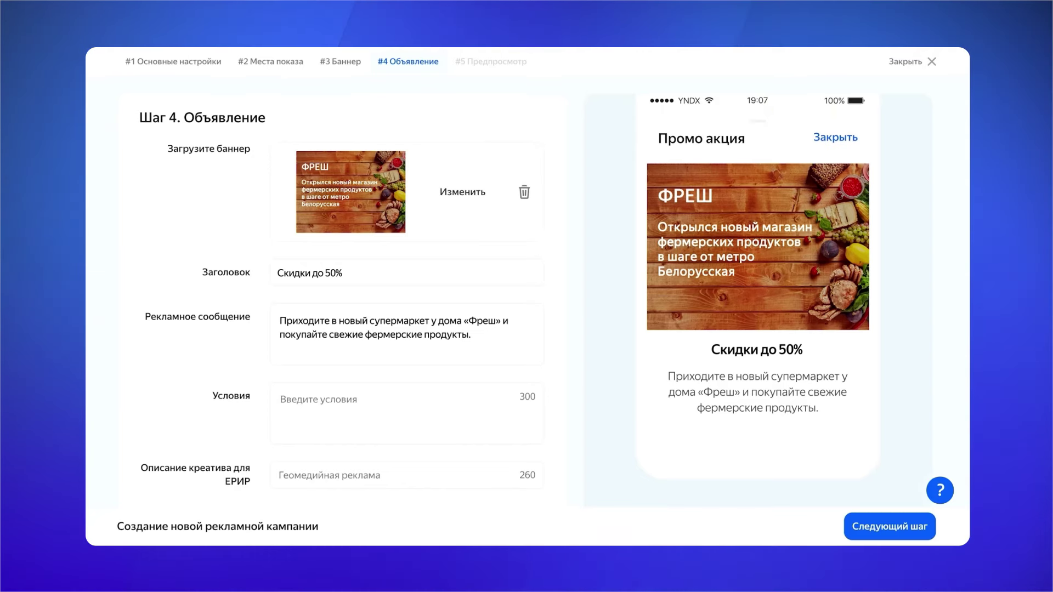
# Fill in the ad's conditions (Условия) with "Приглашаем за покупками по адресу:" followed by the store's address.
pyautogui.click(338, 399)
pyautogui.write('Приглашаем за покупками по адресу: г.')
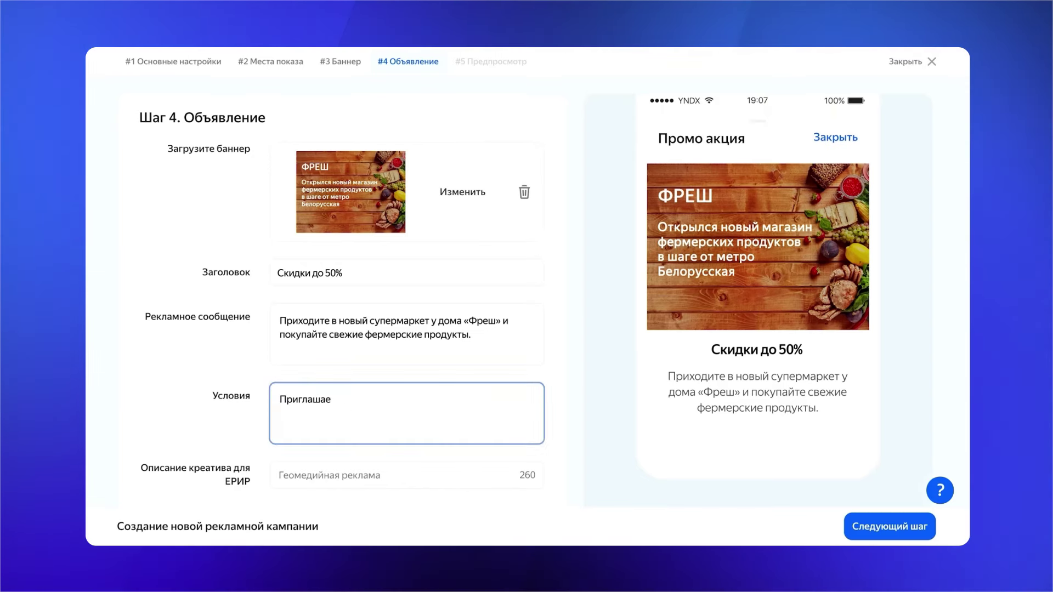
pyautogui.click(329, 475)
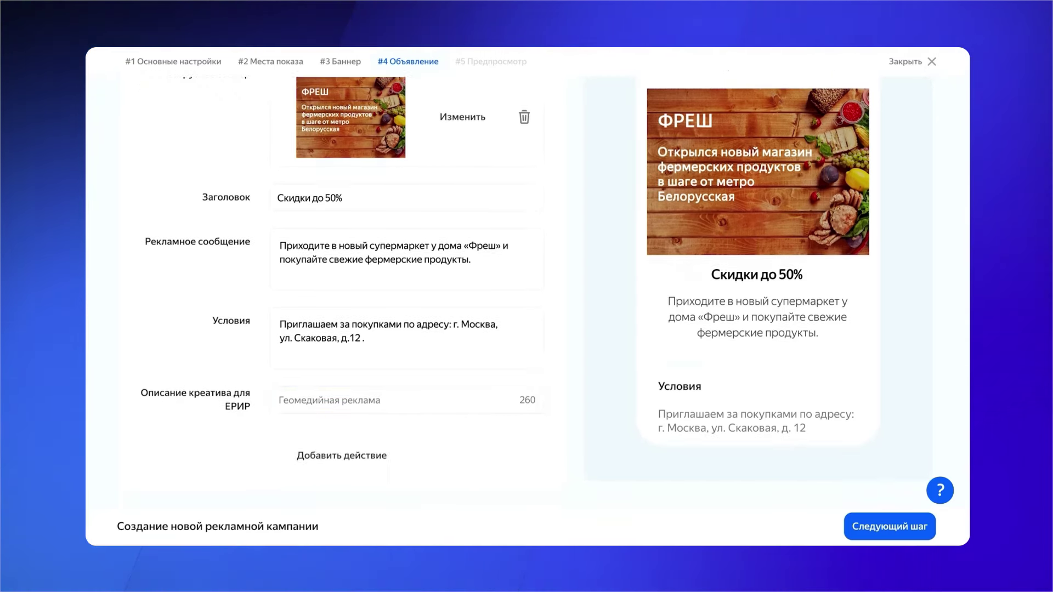
pyautogui.click(341, 457)
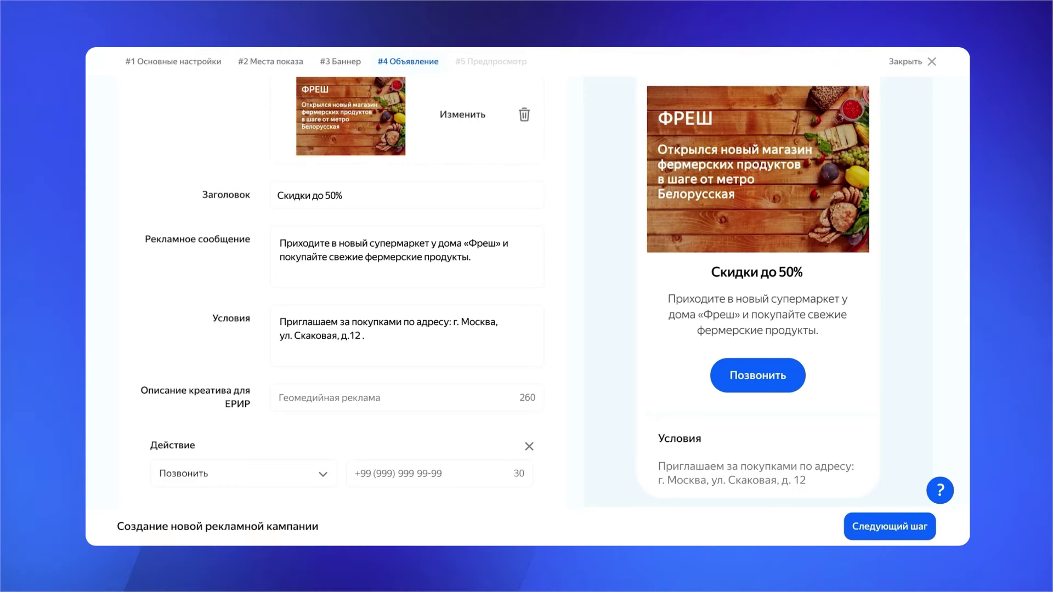
pyautogui.click(222, 471)
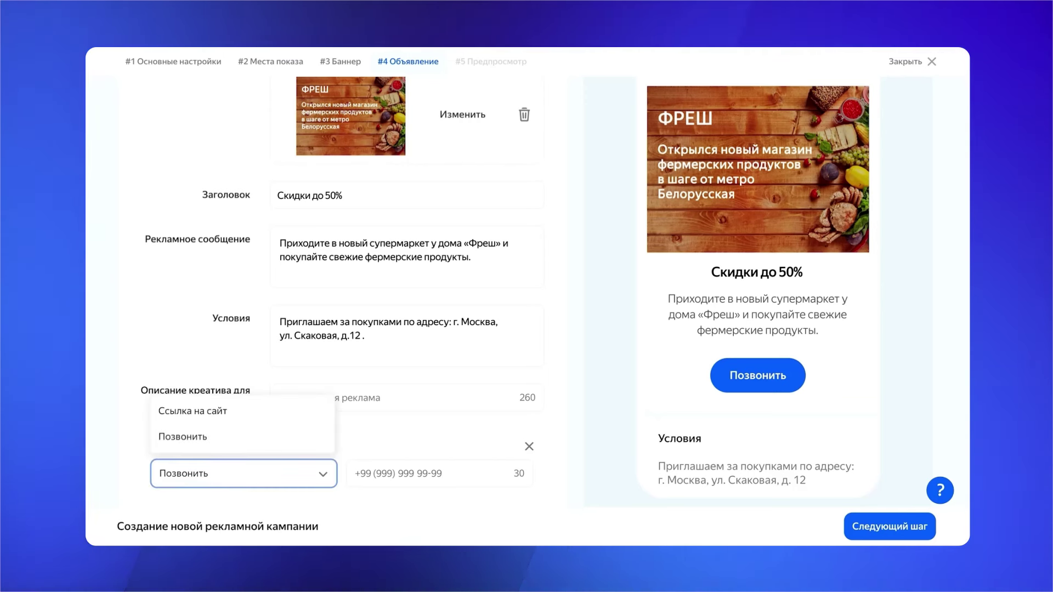
pyautogui.click(202, 413)
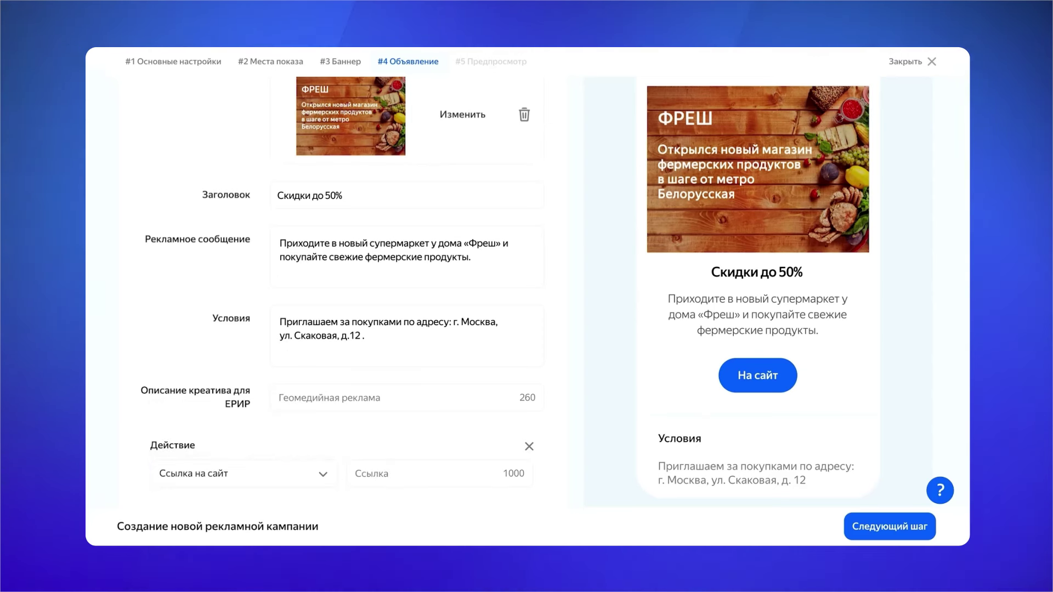
pyautogui.click(391, 481)
pyautogui.write('https')
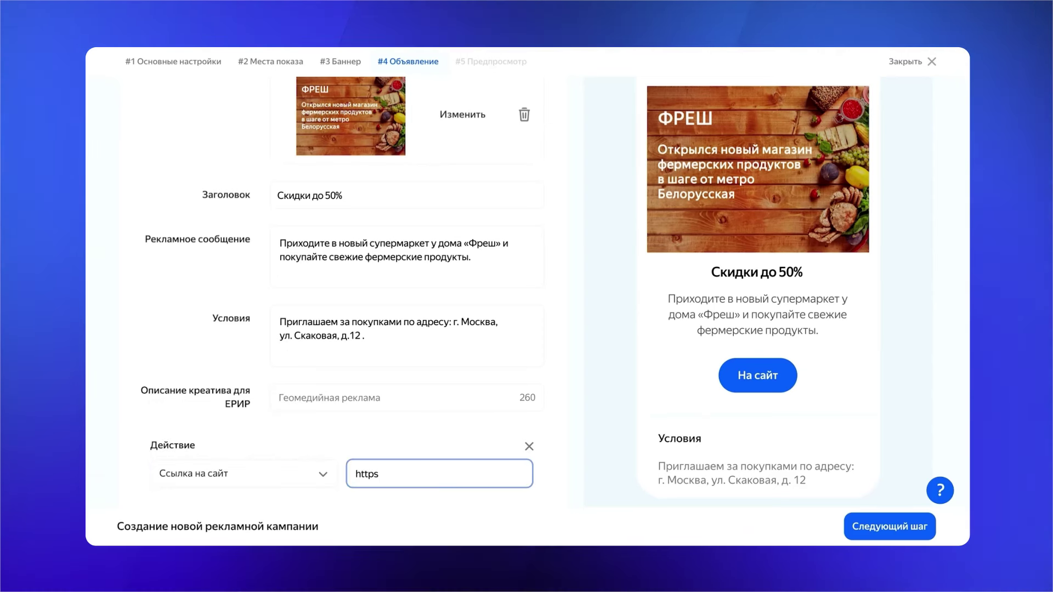
pyautogui.write('://fresh.ru/')
pyautogui.click(889, 527)
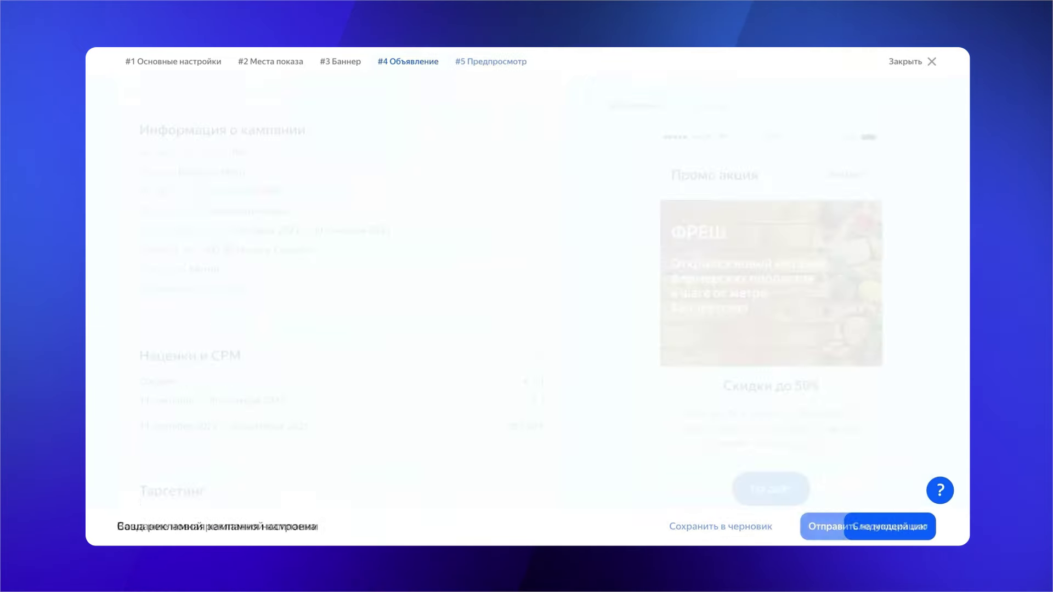